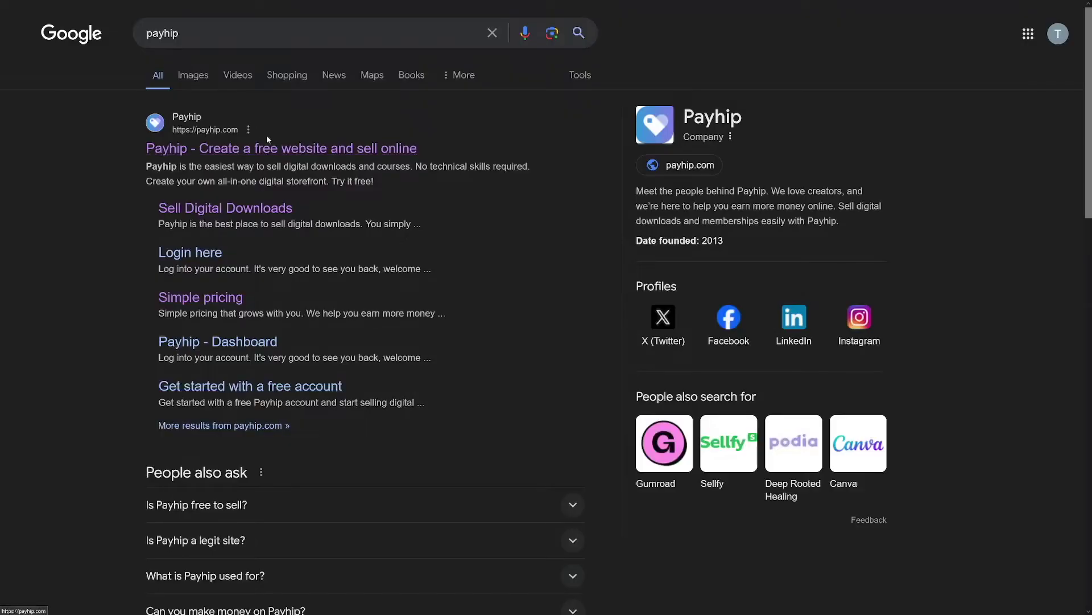
# Open the Payhip homepage from the Google results for 'payhip'
pyautogui.moveTo(202, 34); pyautogui.dragTo(145, 35)
pyautogui.click(190, 36)
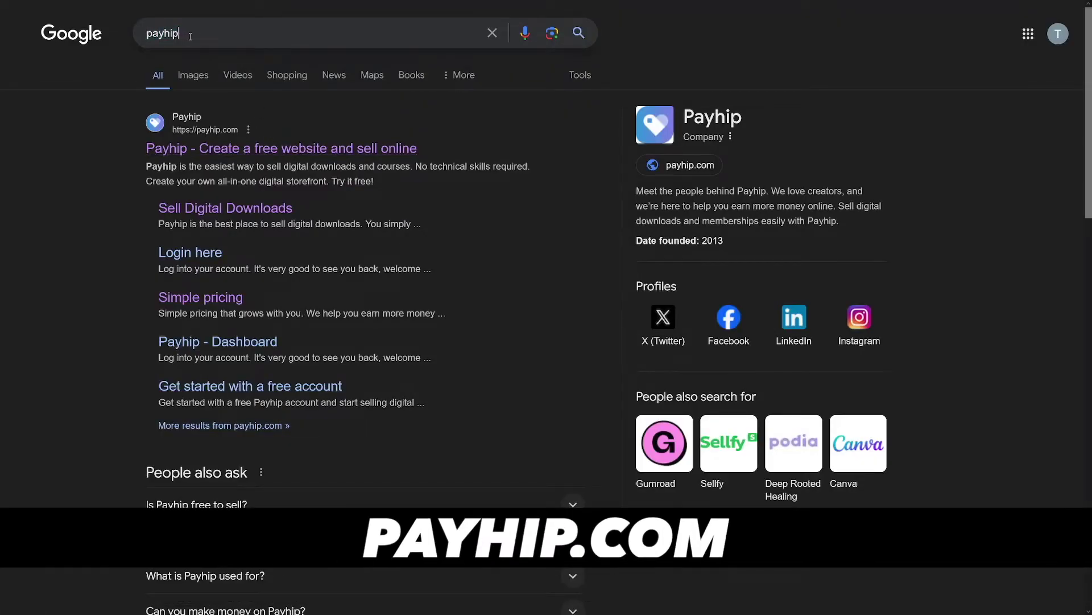
pyautogui.click(248, 150)
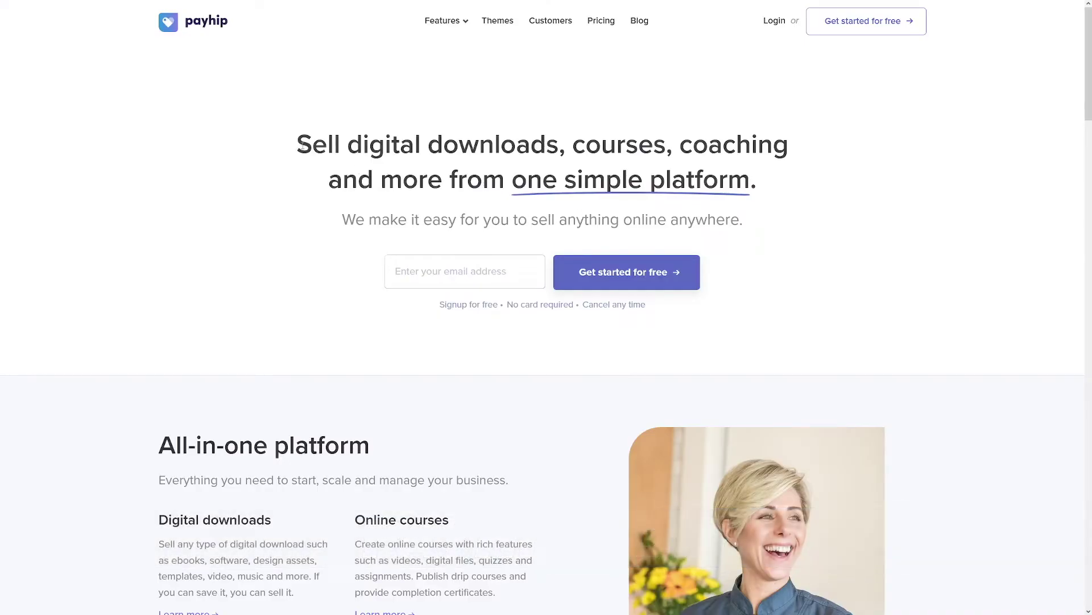
pyautogui.moveTo(300, 145); pyautogui.dragTo(639, 151)
pyautogui.click(559, 165)
pyautogui.click(604, 26)
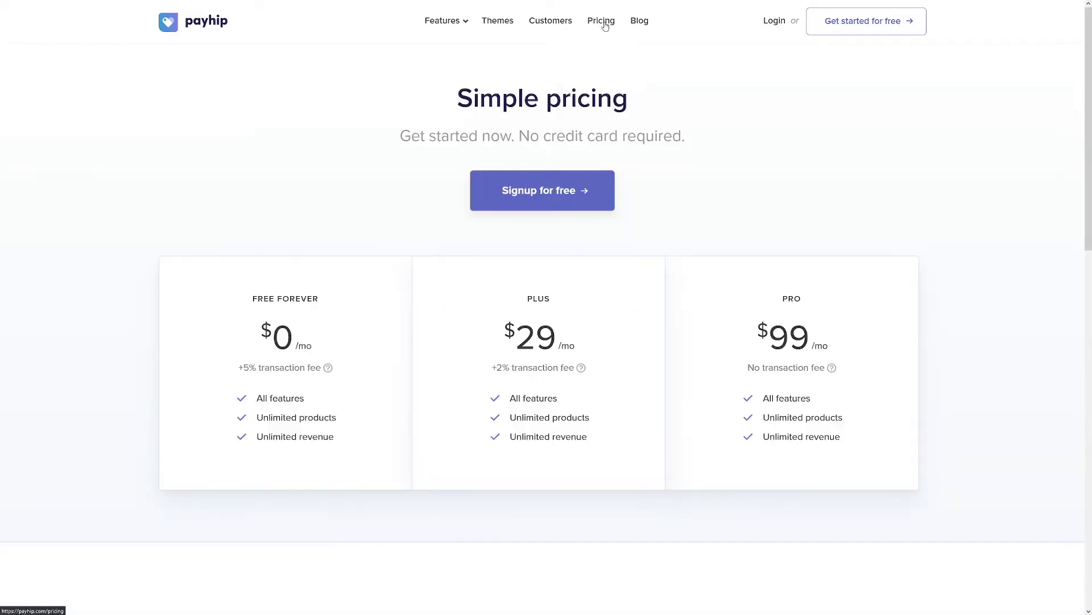
pyautogui.scroll(-2, 398, 223)
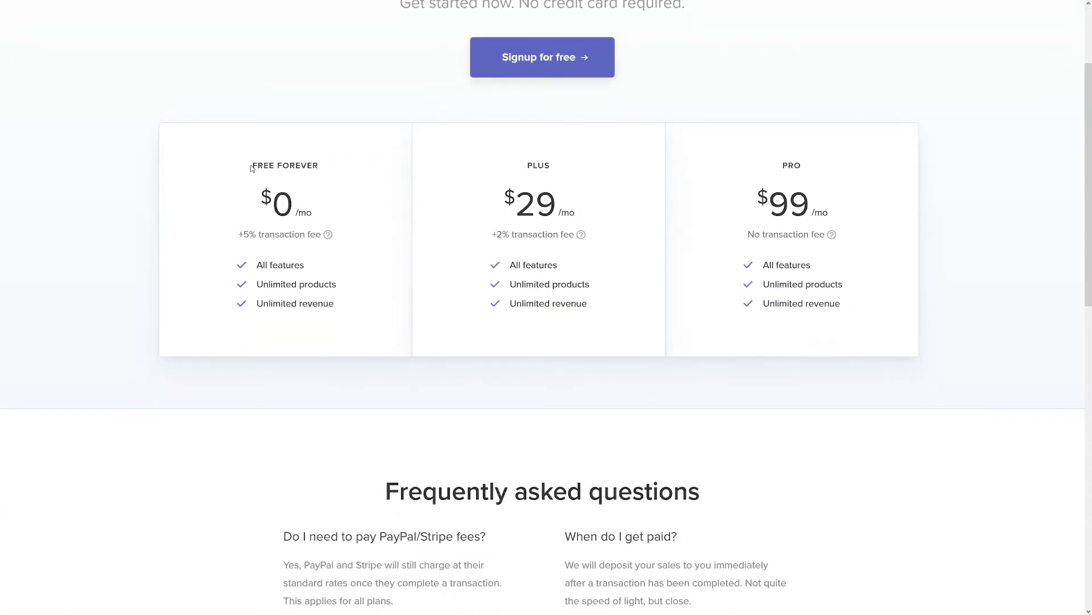
pyautogui.moveTo(250, 168); pyautogui.dragTo(322, 169)
pyautogui.moveTo(261, 193); pyautogui.dragTo(316, 227)
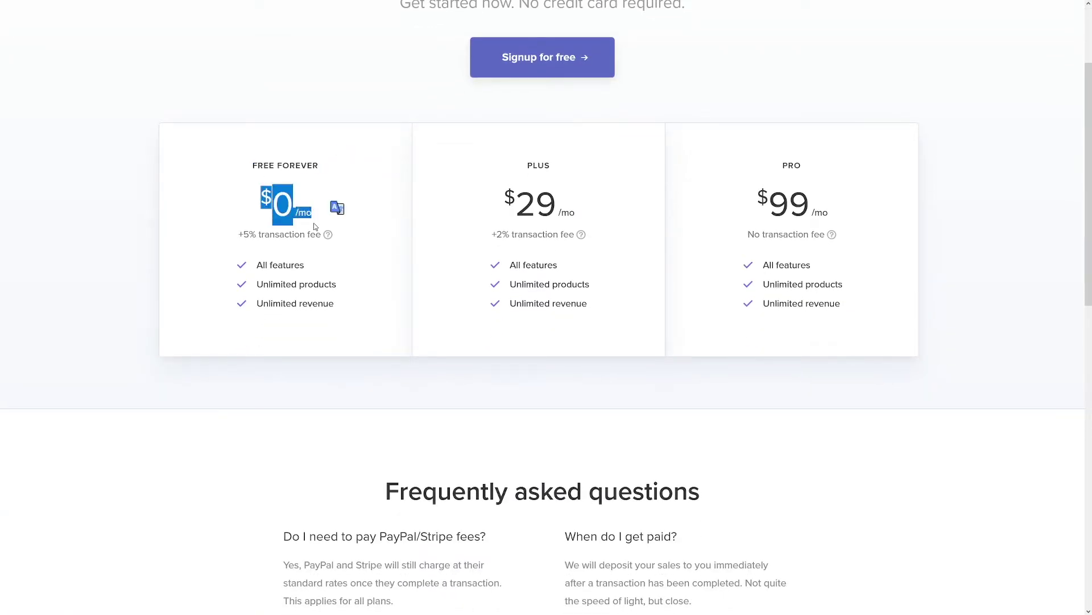
pyautogui.click(314, 224)
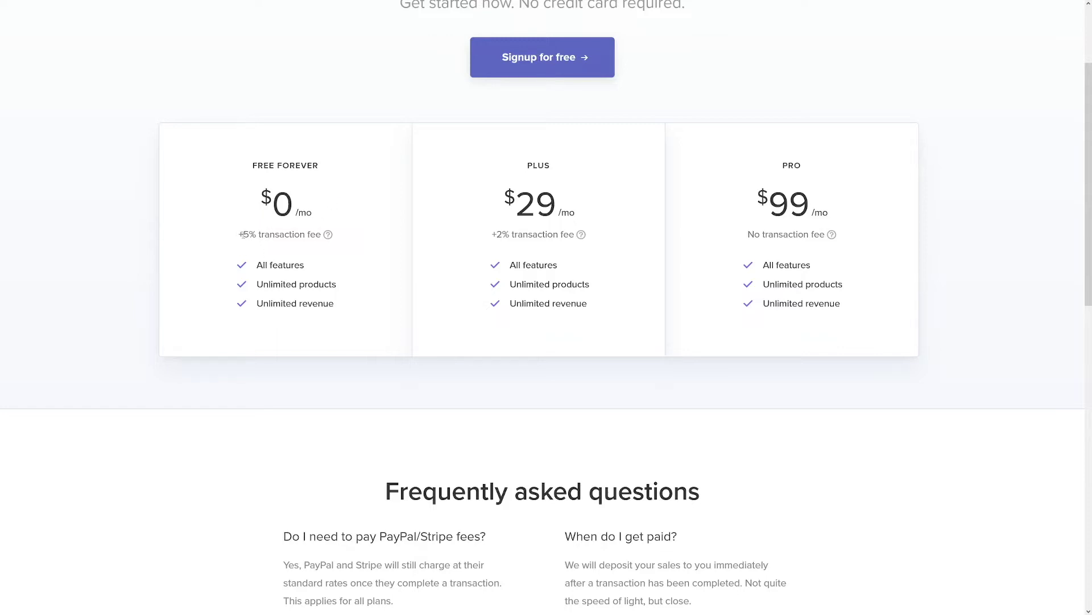
pyautogui.moveTo(243, 234); pyautogui.dragTo(322, 234)
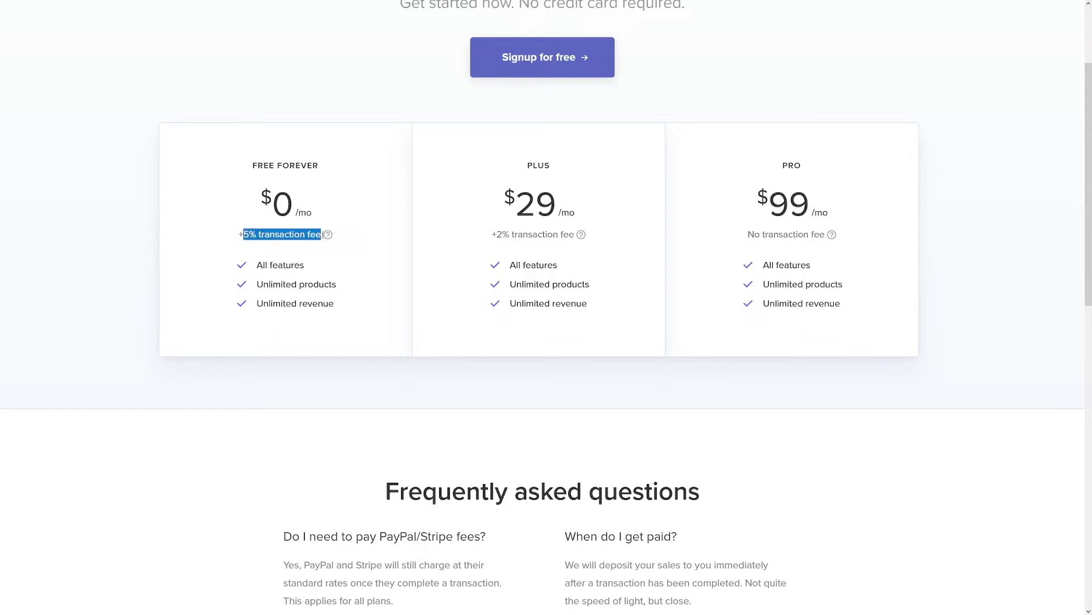
pyautogui.click(321, 234)
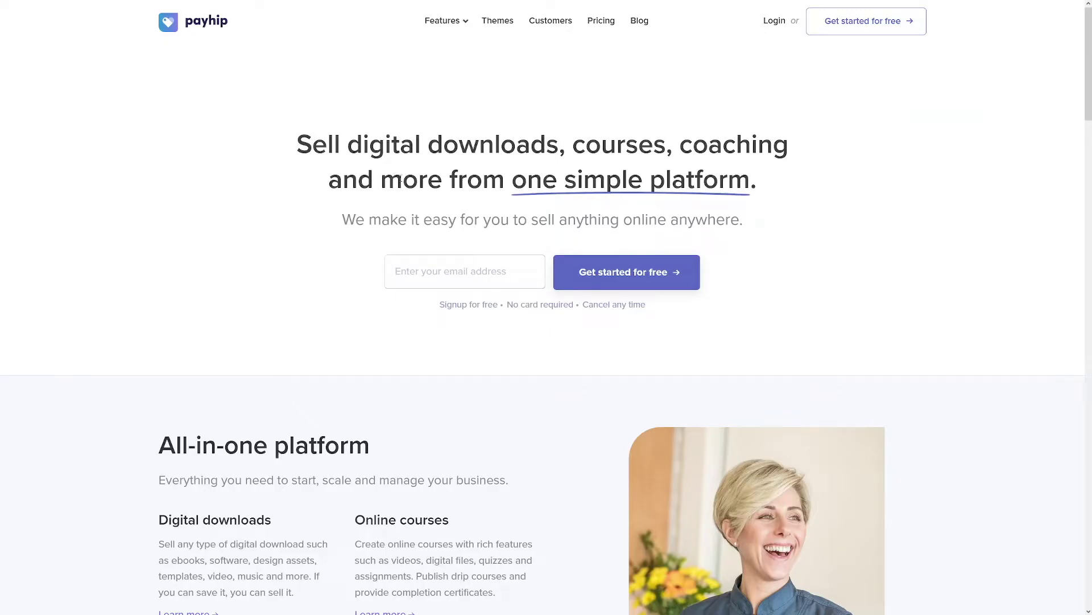
# Sign up with an email, name the store 'MrMoney Premiere Pro Course' and set its username
pyautogui.click(475, 274)
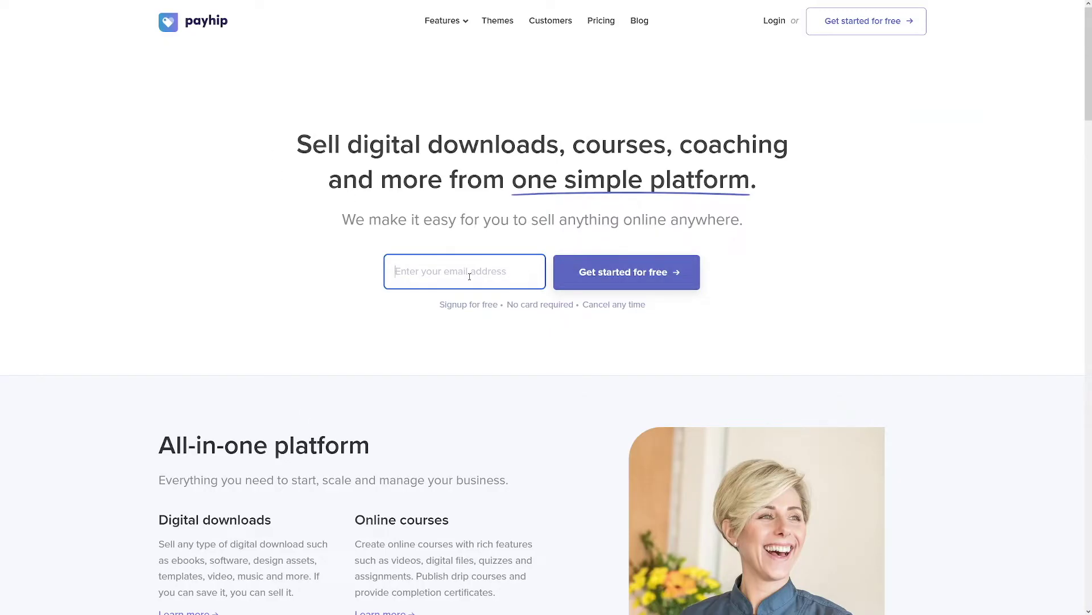
pyautogui.click(626, 278)
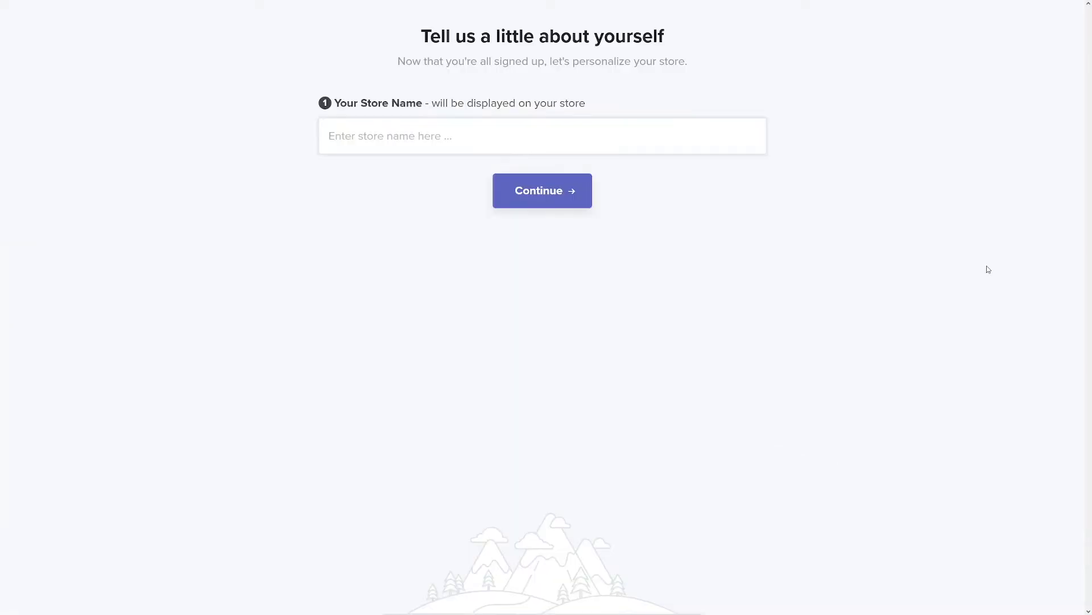
pyautogui.click(432, 135)
pyautogui.write('MrMoney Premier Pro Course')
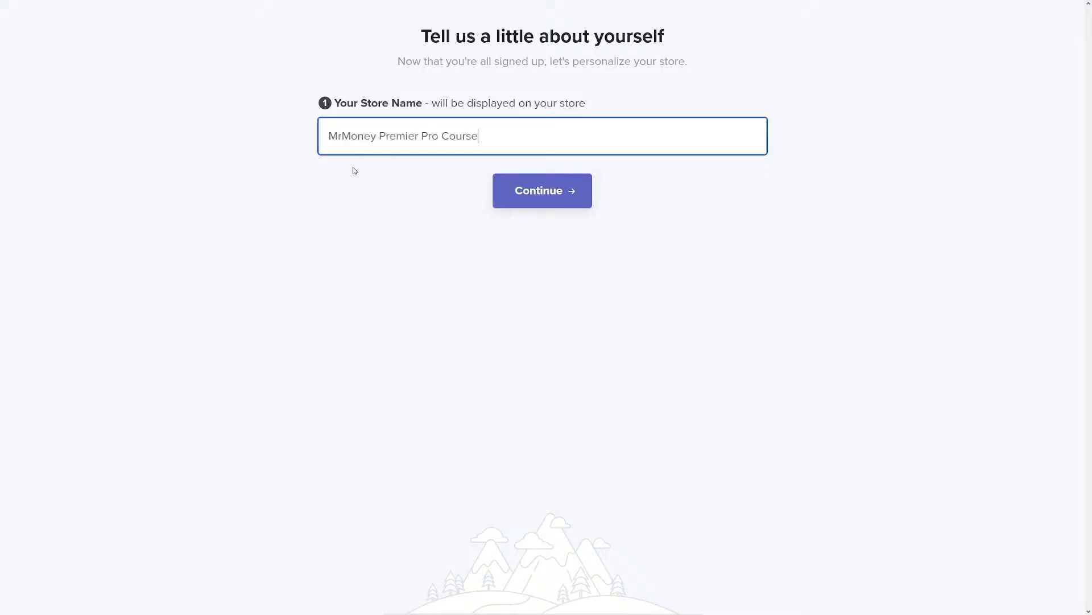
pyautogui.click(419, 136)
pyautogui.write('e')
pyautogui.click(561, 196)
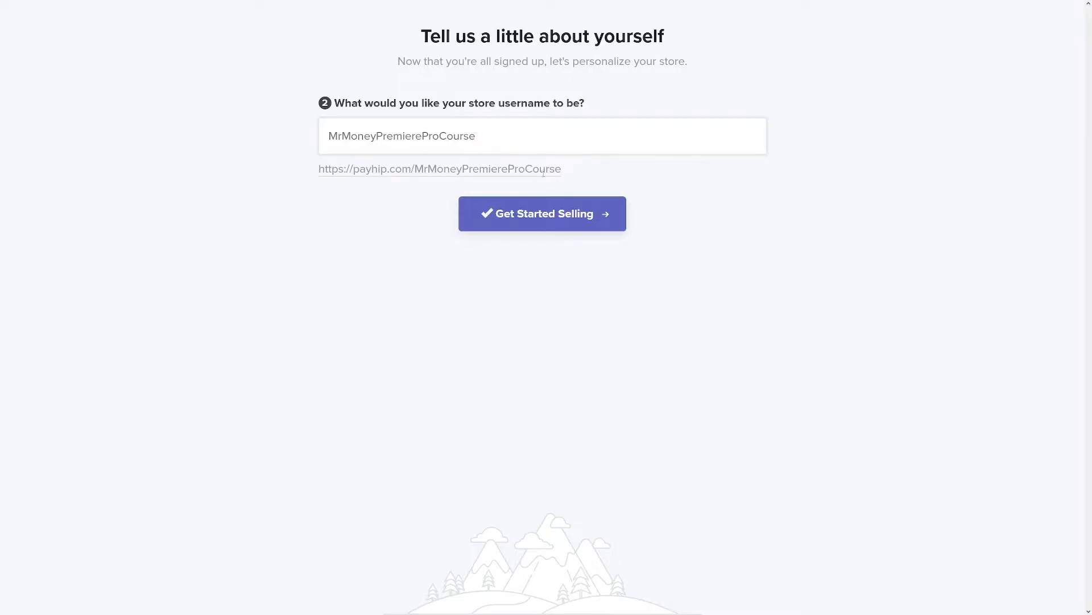
pyautogui.moveTo(562, 169)
pyautogui.mouseDown()
pyautogui.moveTo(317, 171)
pyautogui.moveTo(567, 176)
pyautogui.mouseUp()
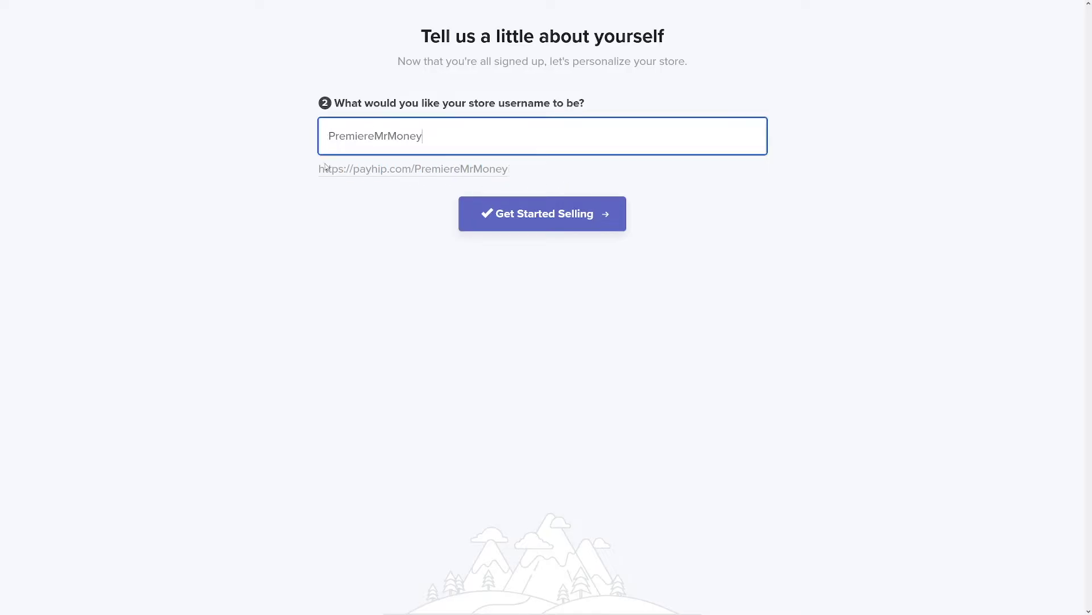
pyautogui.click(592, 221)
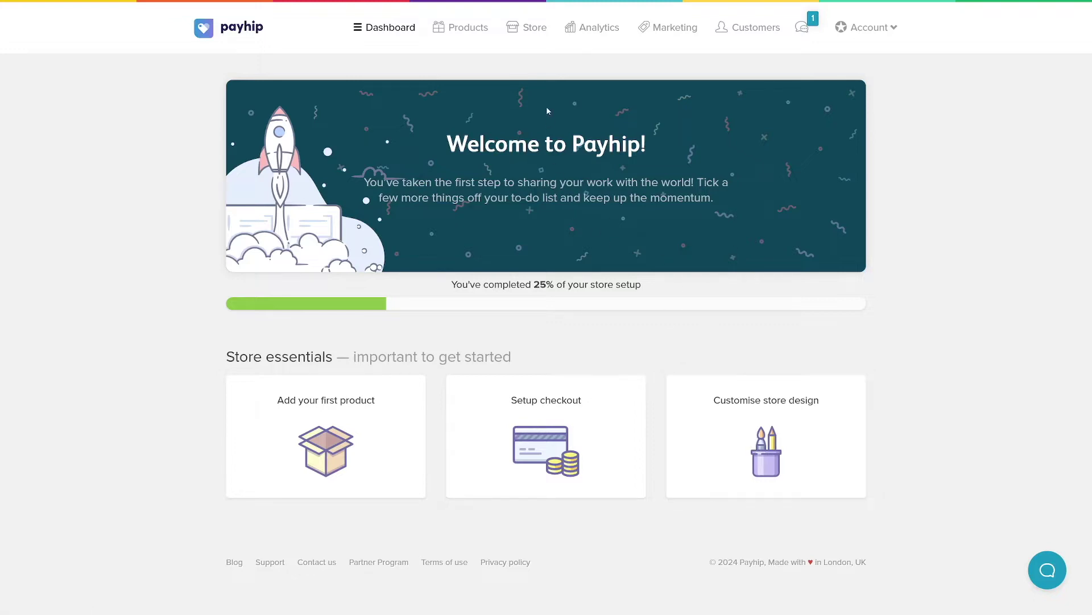
# From Store, launch the store builder and start a Course as the first product
pyautogui.click(530, 34)
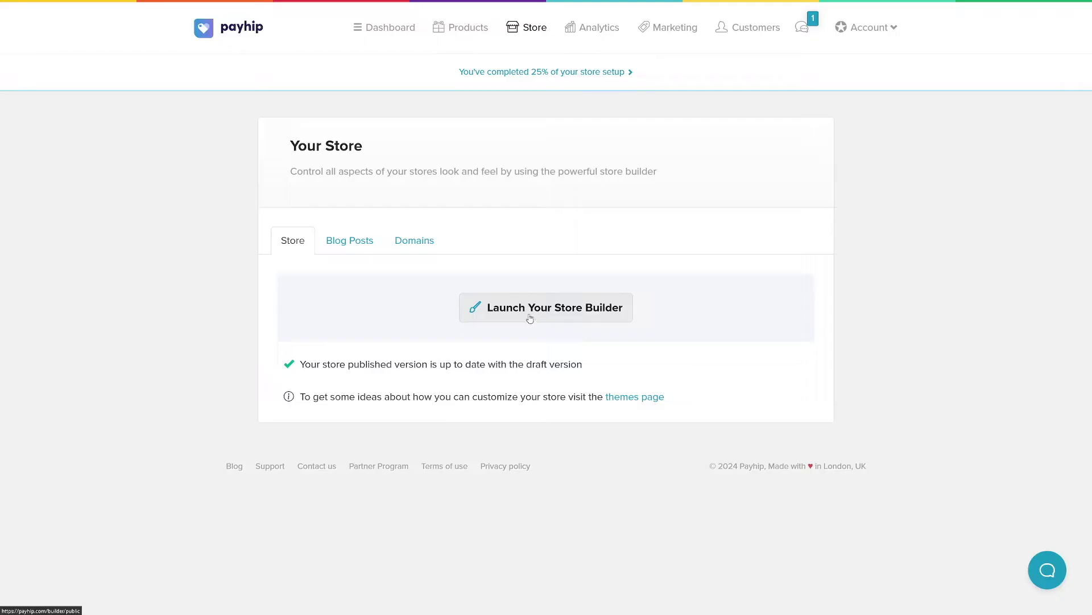
pyautogui.click(530, 319)
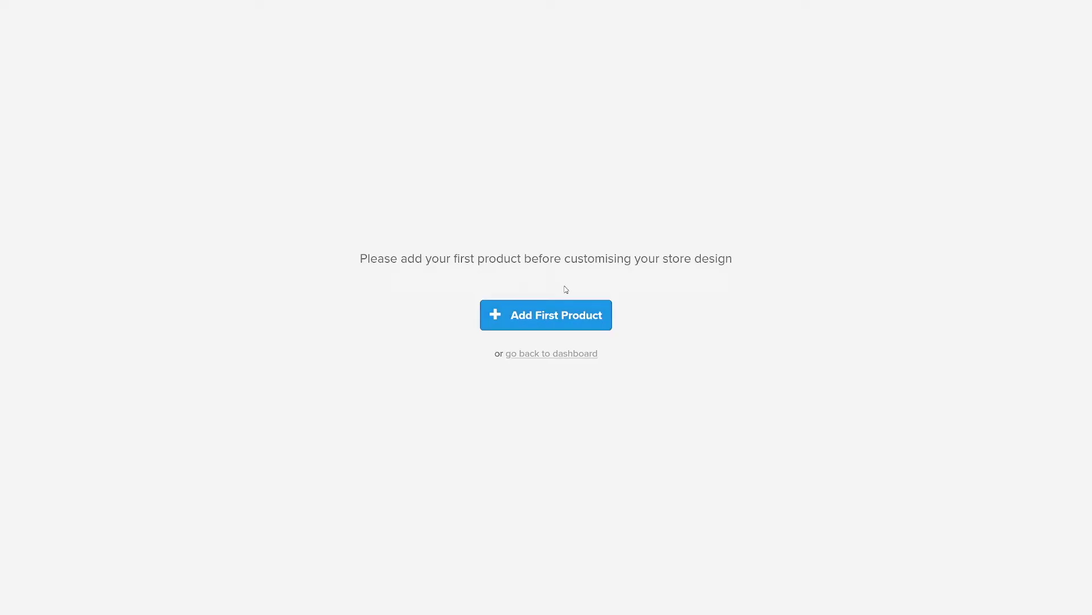
pyautogui.click(547, 323)
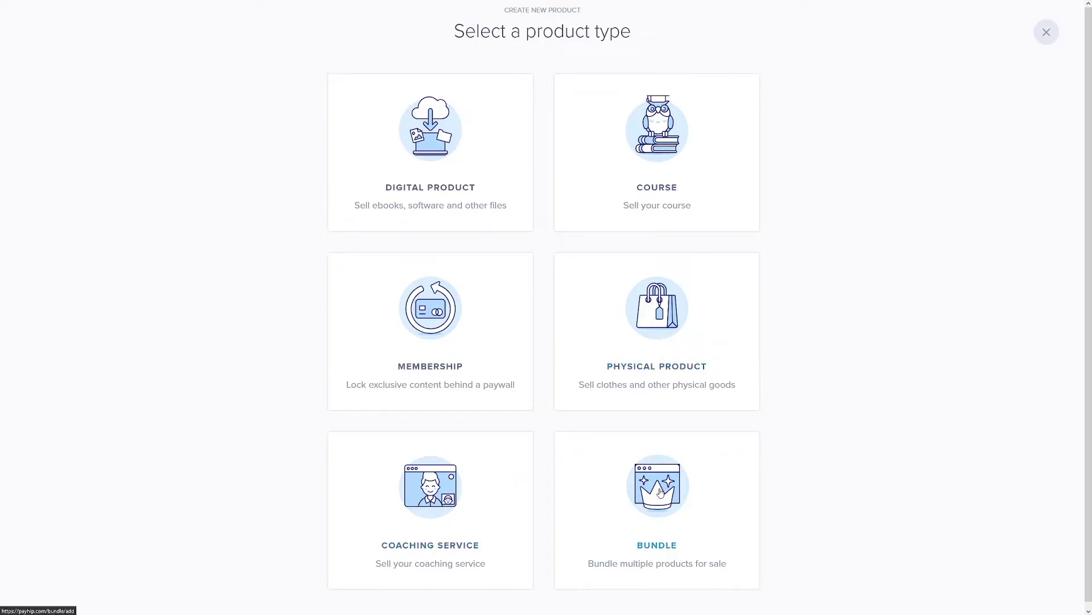
pyautogui.click(667, 151)
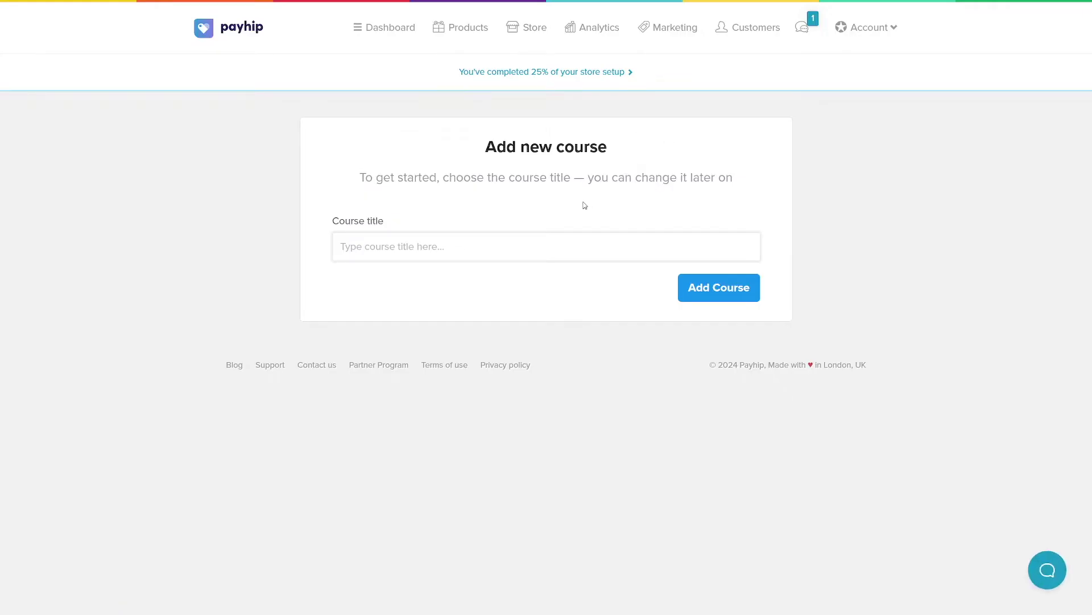
# Create the course titled 'Premiere Pro Ultimate Course'
pyautogui.click(455, 248)
pyautogui.click(455, 247)
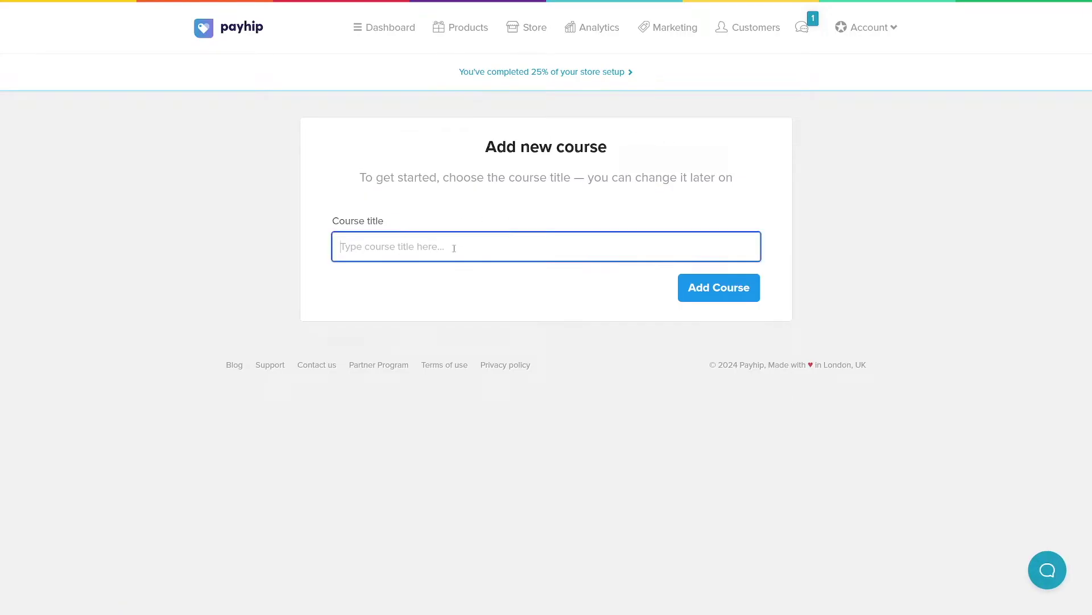
pyautogui.write('Premiere Pro Ultimate Course')
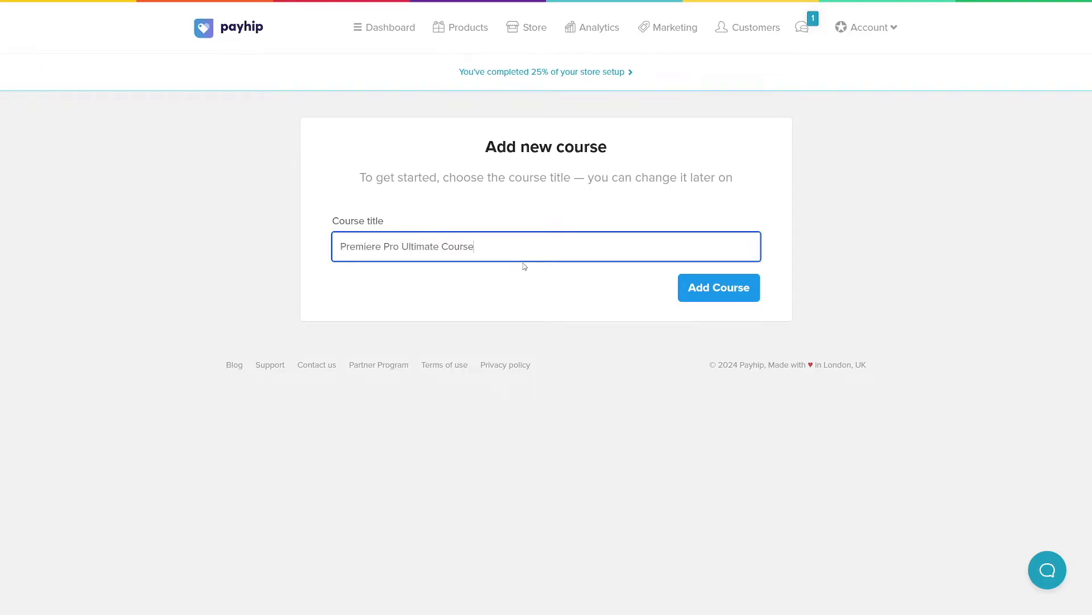
pyautogui.click(726, 294)
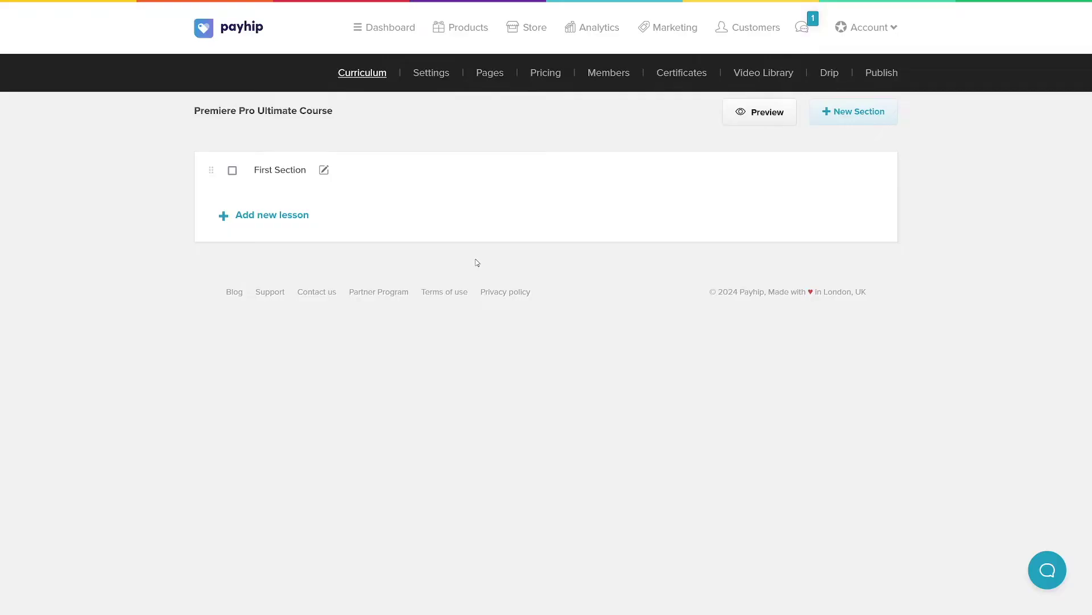
# Add a New Lesson under First Section and confirm its title
pyautogui.click(233, 171)
pyautogui.click(233, 172)
pyautogui.click(276, 221)
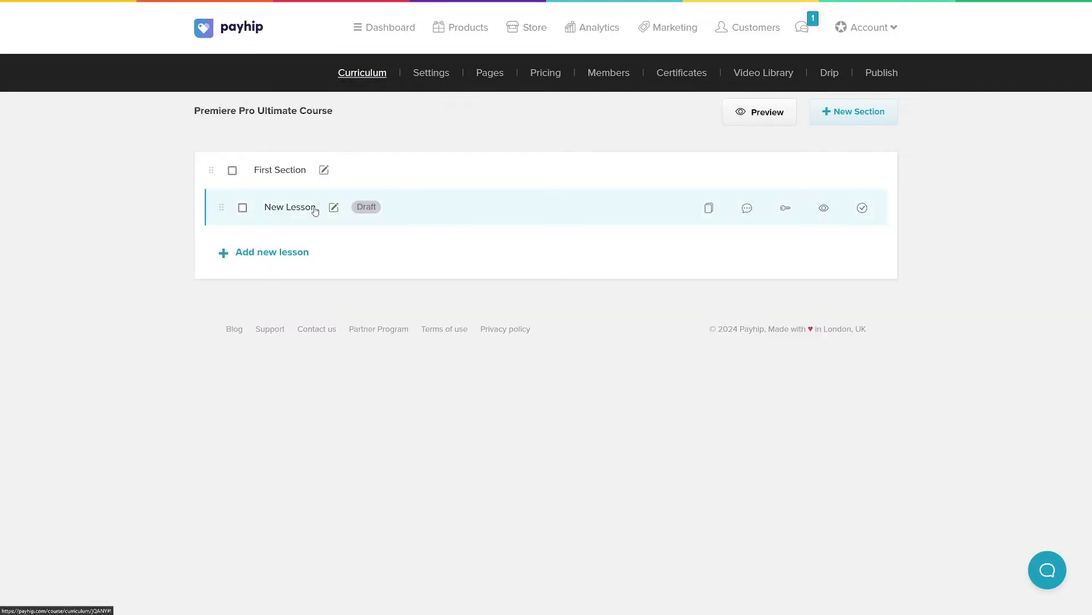
pyautogui.click(334, 209)
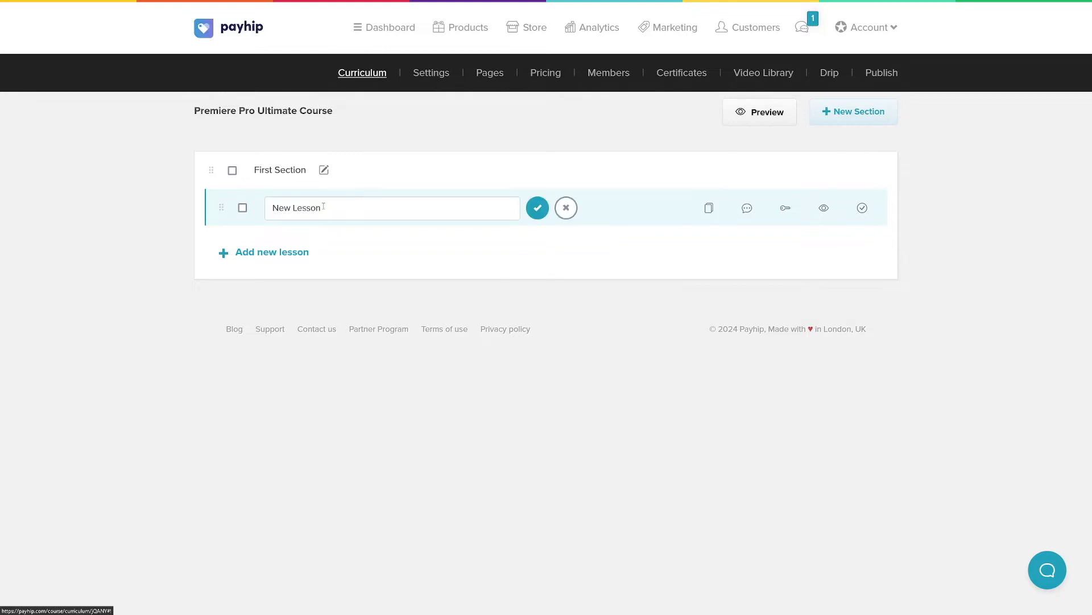
pyautogui.moveTo(323, 207); pyautogui.dragTo(271, 207)
pyautogui.click(332, 211)
pyautogui.press('Return')
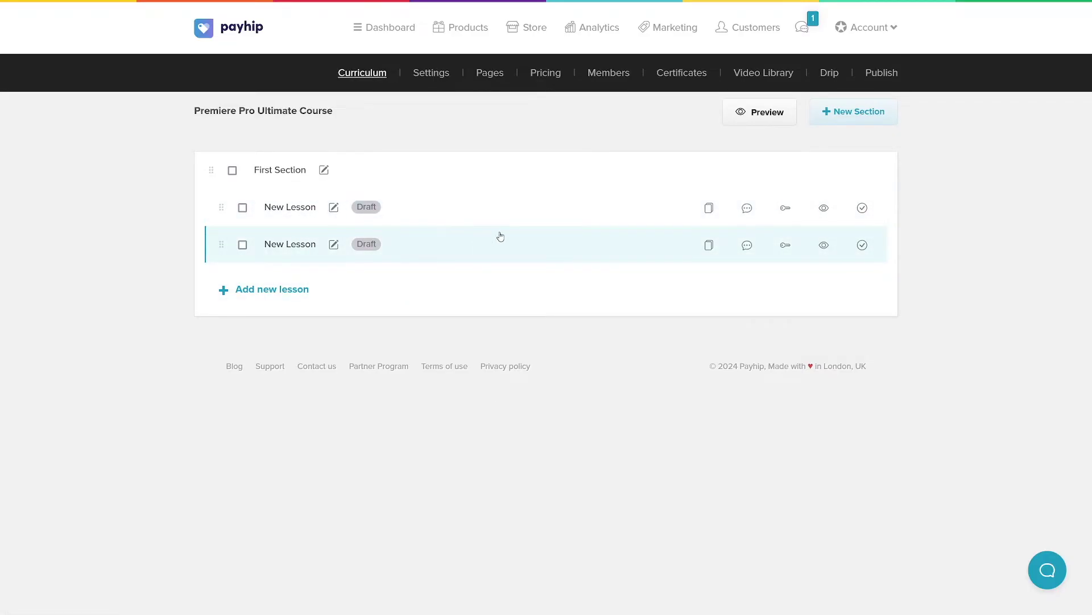
pyautogui.moveTo(500, 237); pyautogui.dragTo(500, 229)
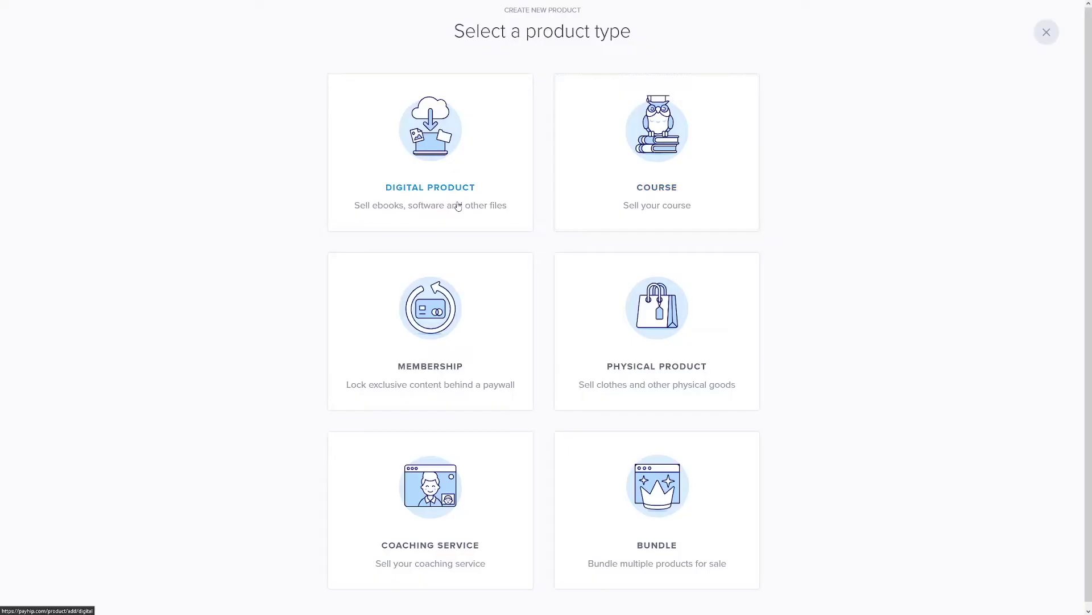
# Start a digital product and upload the file cuttiung.prproj
pyautogui.click(438, 149)
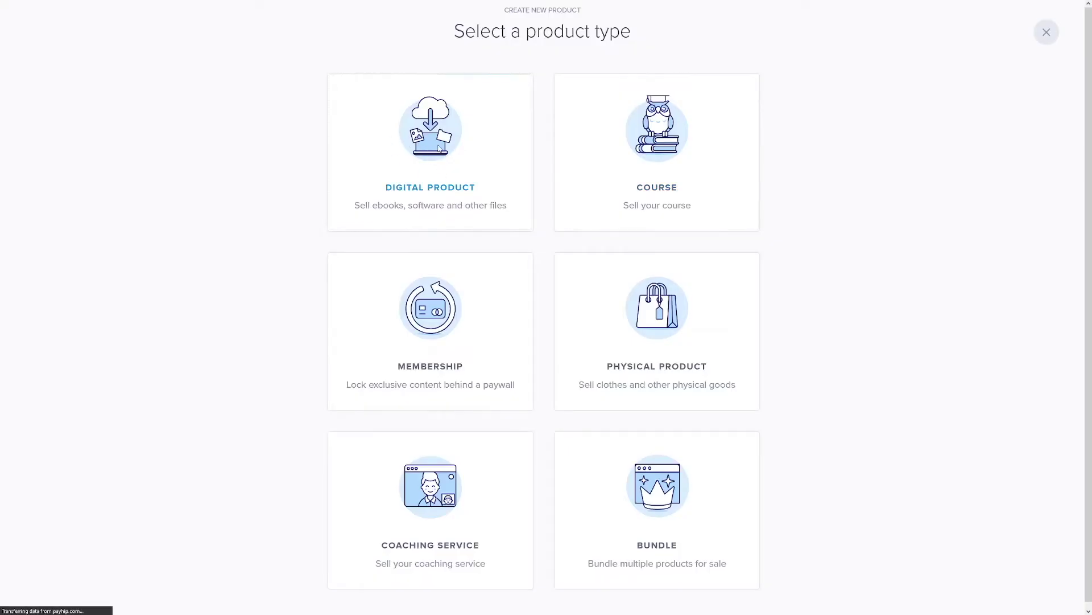
pyautogui.scroll(-1, 538, 267)
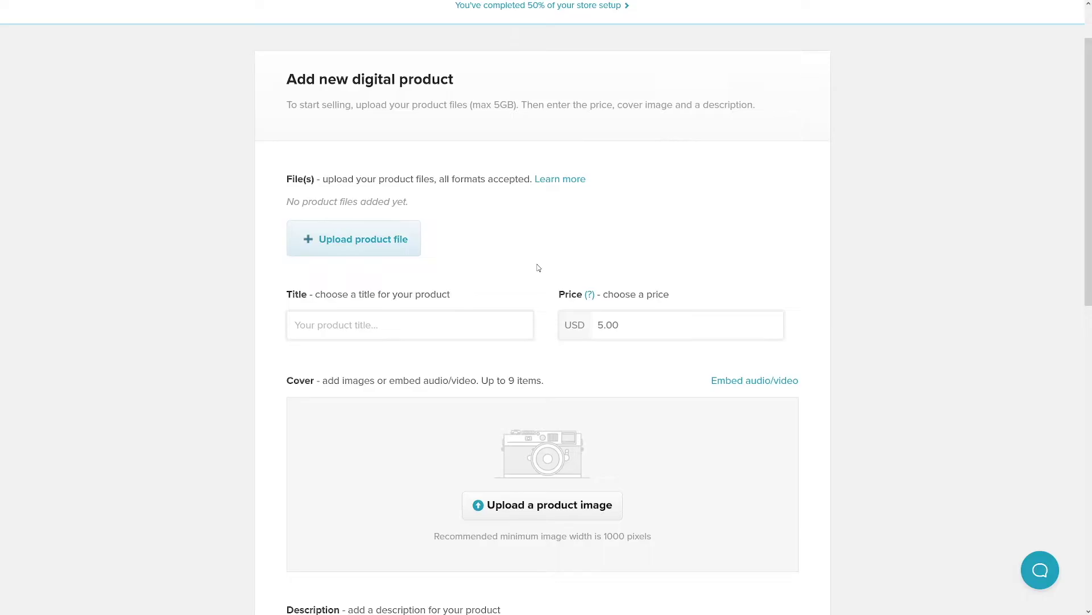
pyautogui.scroll(1, 538, 267)
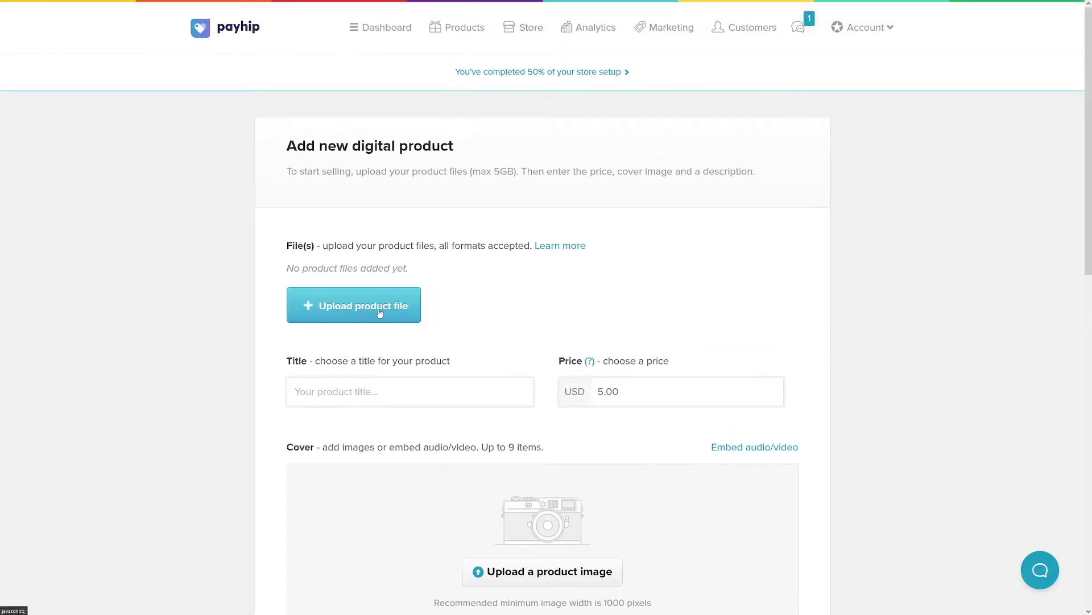
pyautogui.click(329, 314)
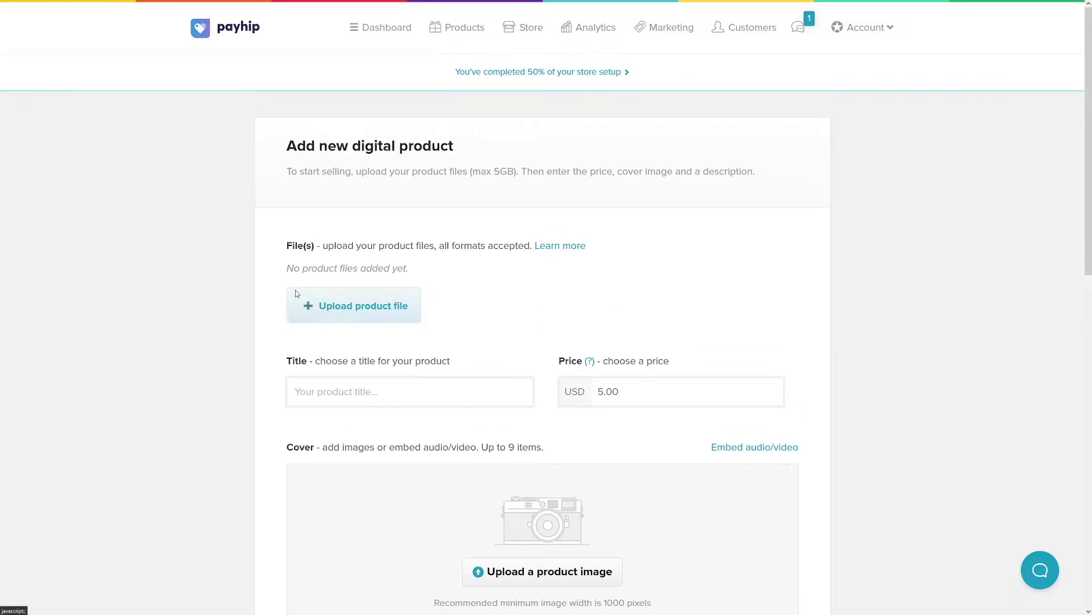
pyautogui.click(353, 310)
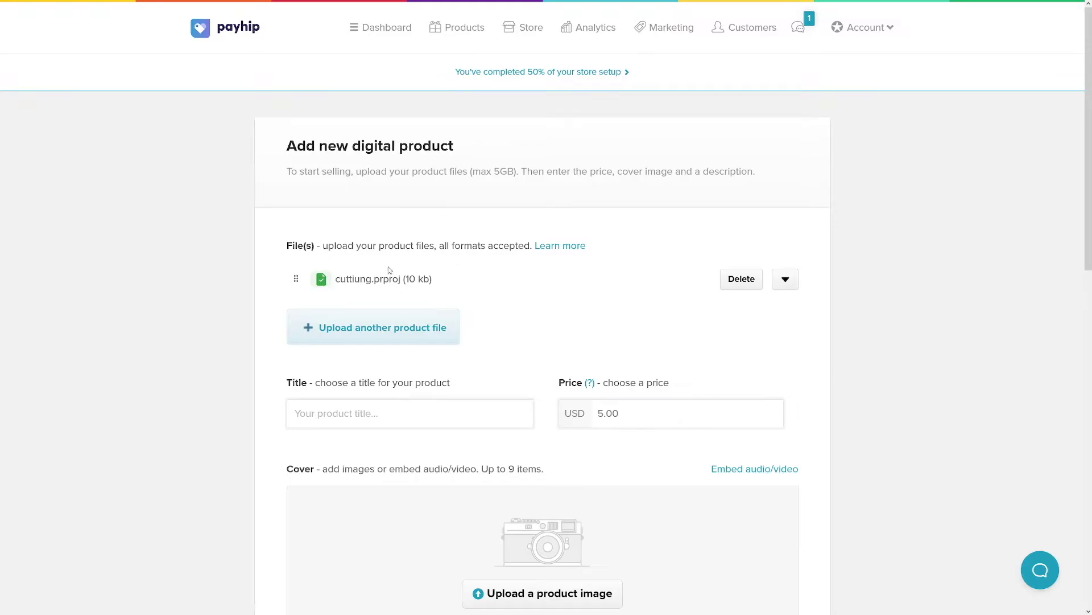
# Set the product price to 50 USD and the title to 'Premiere Pro Intro'
pyautogui.scroll(-2, 512, 341)
pyautogui.click(626, 280)
pyautogui.write('50')
pyautogui.click(594, 318)
pyautogui.click(410, 280)
pyautogui.write('Premiere Pro Int')
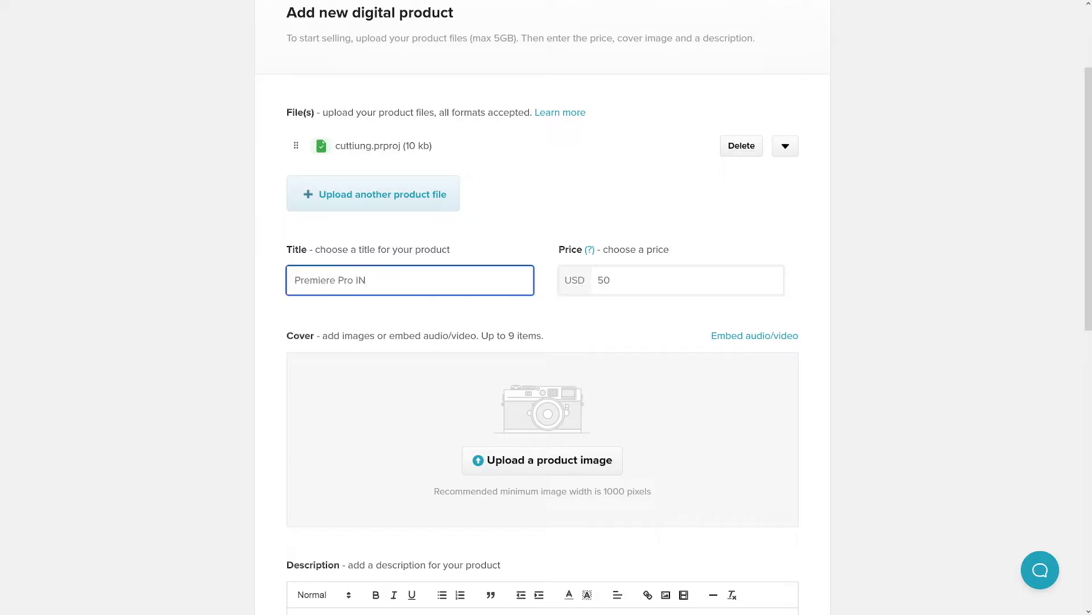
pyautogui.press('BackSpace')
pyautogui.press('BackSpace')
pyautogui.write('ntro')
pyautogui.scroll(-2, 465, 311)
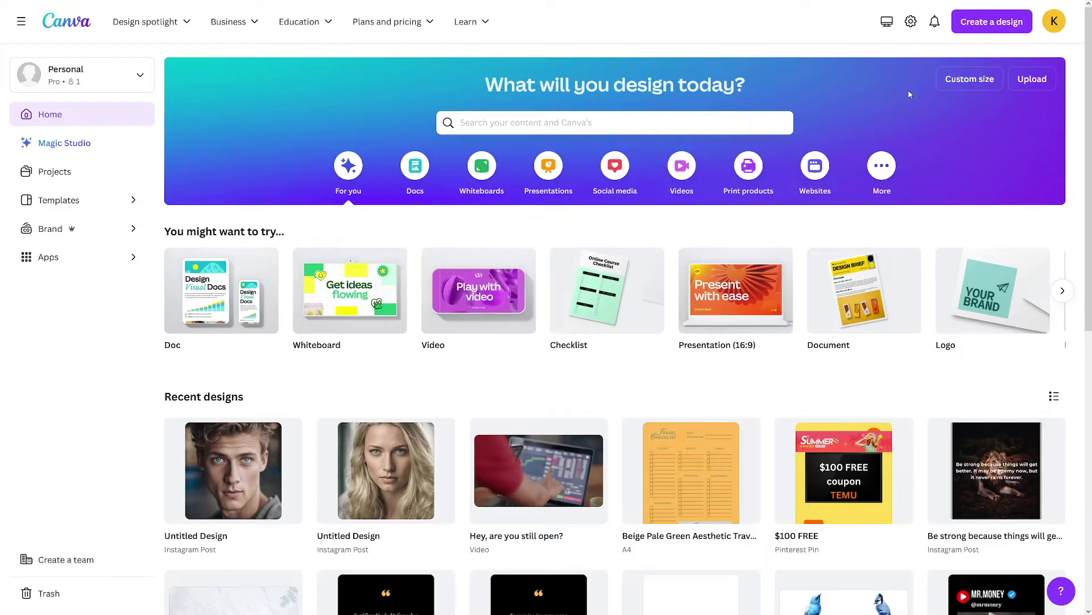
# Create a 1920×1080 px design and apply the Brown Yellow New Shopping cover template from a 'cover' search
pyautogui.click(950, 87)
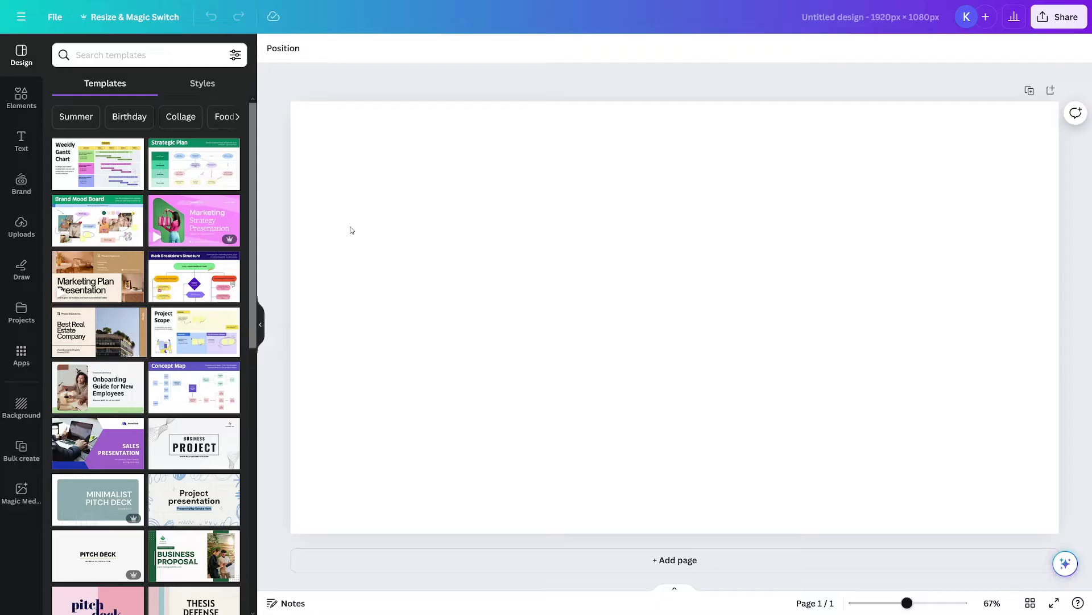
pyautogui.click(157, 56)
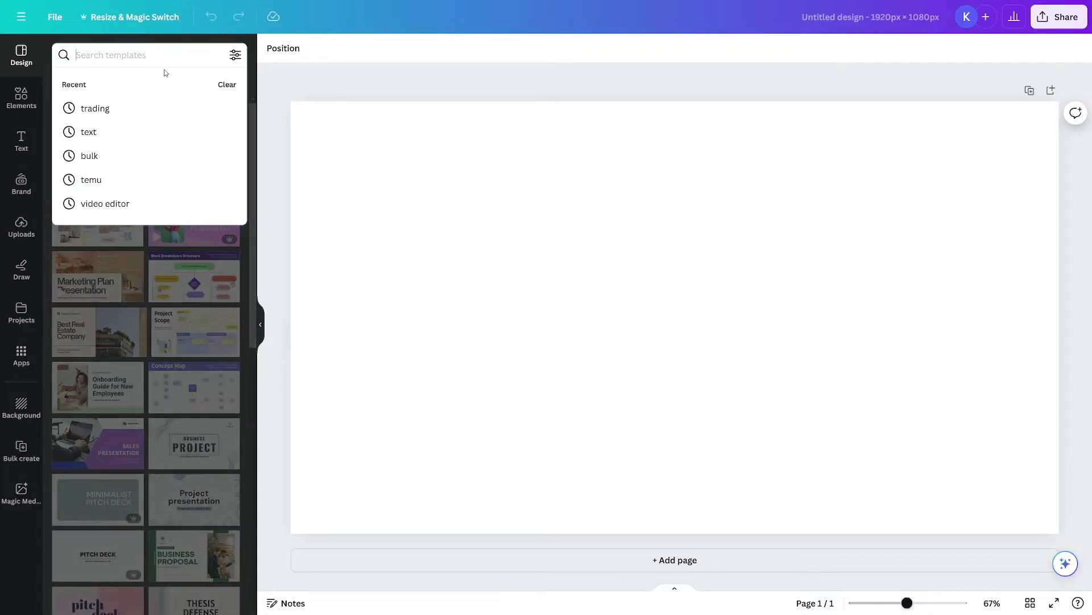
pyautogui.write('cover')
pyautogui.press('Return')
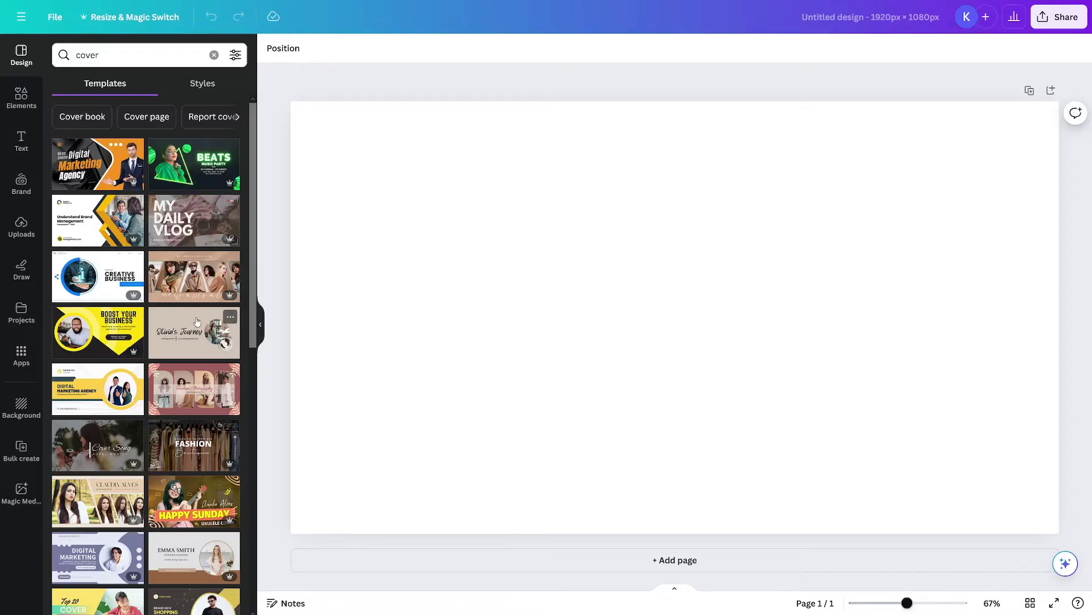
pyautogui.scroll(-3, 196, 322)
pyautogui.scroll(-2, 196, 322)
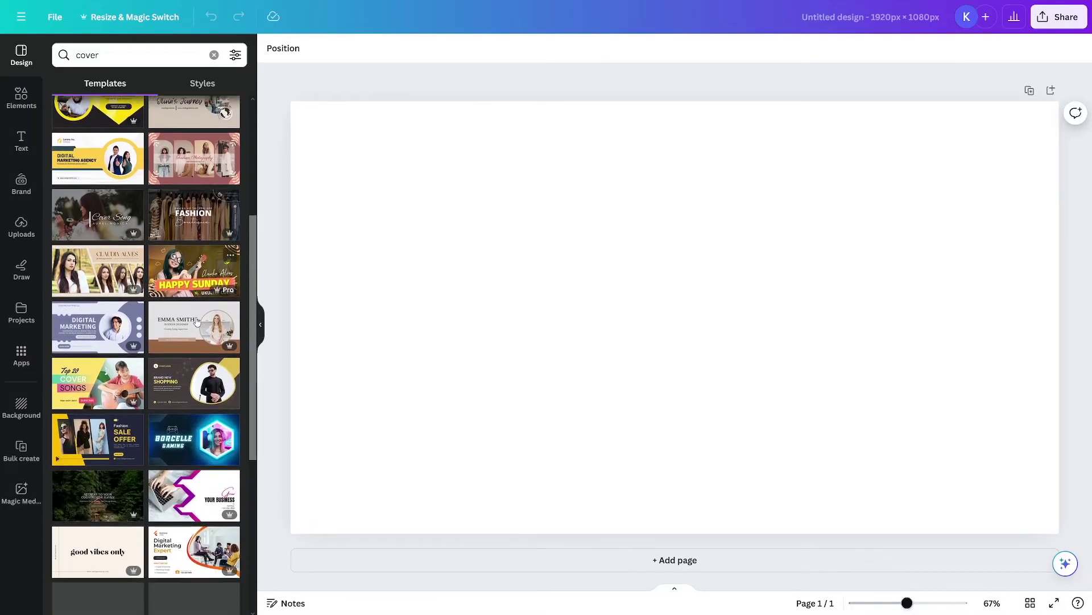
pyautogui.click(194, 353)
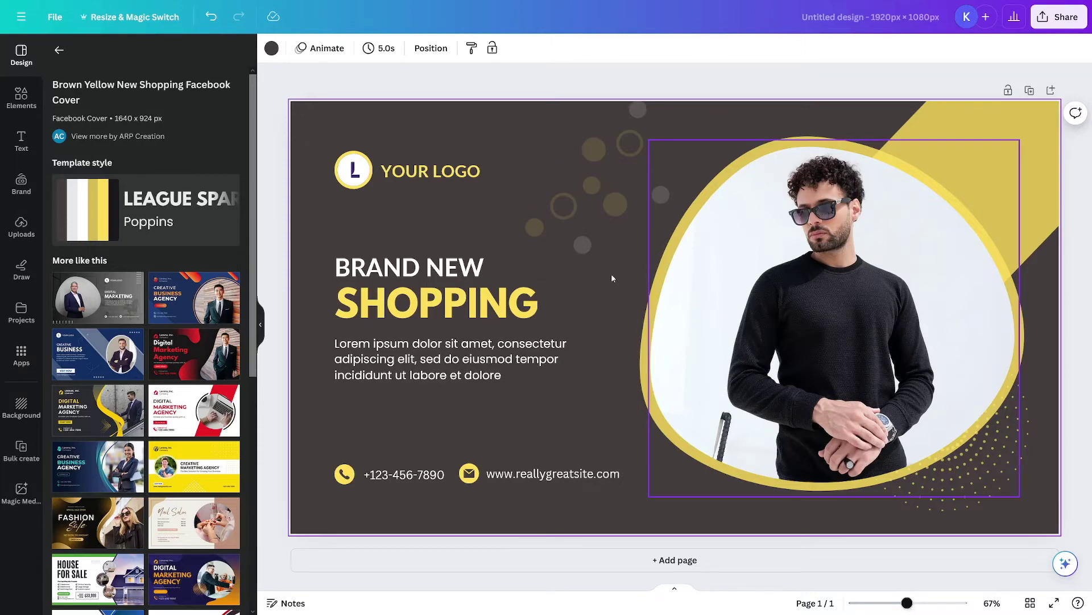
# Change the headline from BRAND NEW SHOPPING to PREMIERE PRO TUTORIAL
pyautogui.click(440, 176)
pyautogui.click(491, 196)
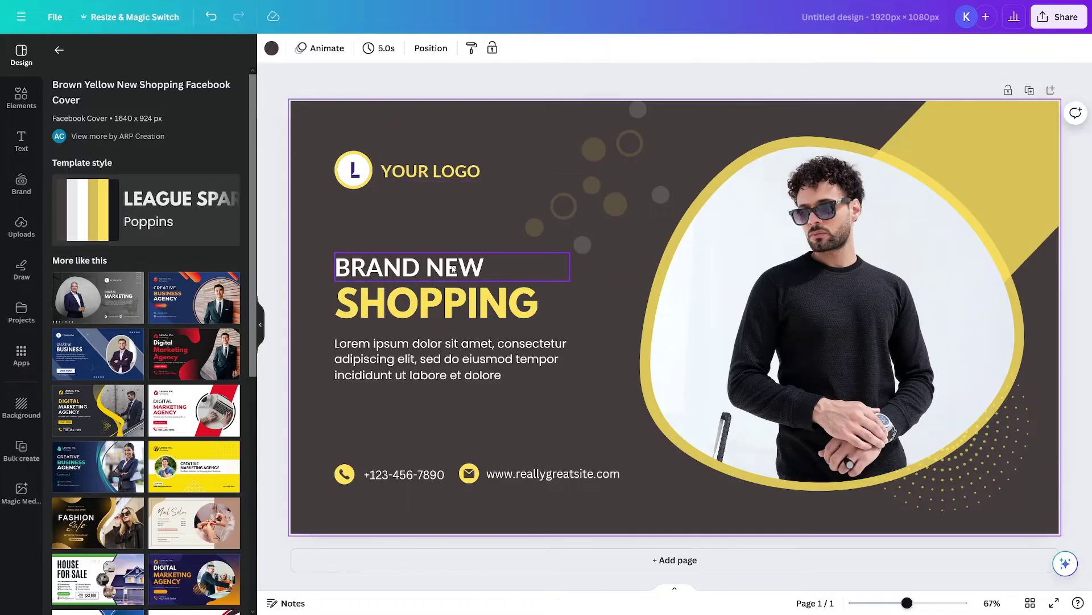
pyautogui.doubleClick(453, 270)
pyautogui.hotkey('ctrl', 'v')
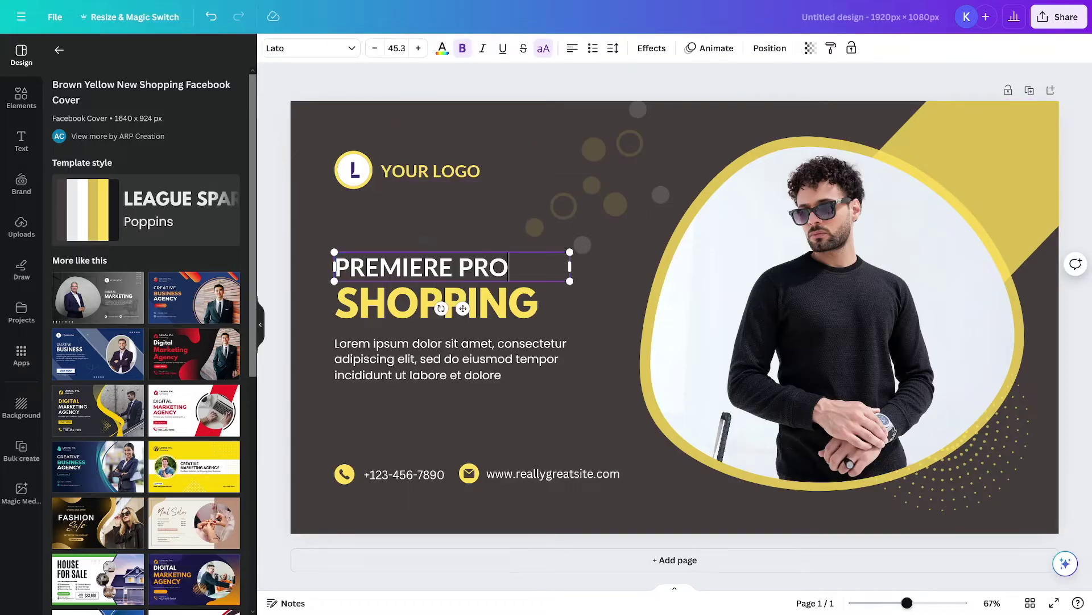
pyautogui.click(510, 315)
pyautogui.doubleClick(508, 315)
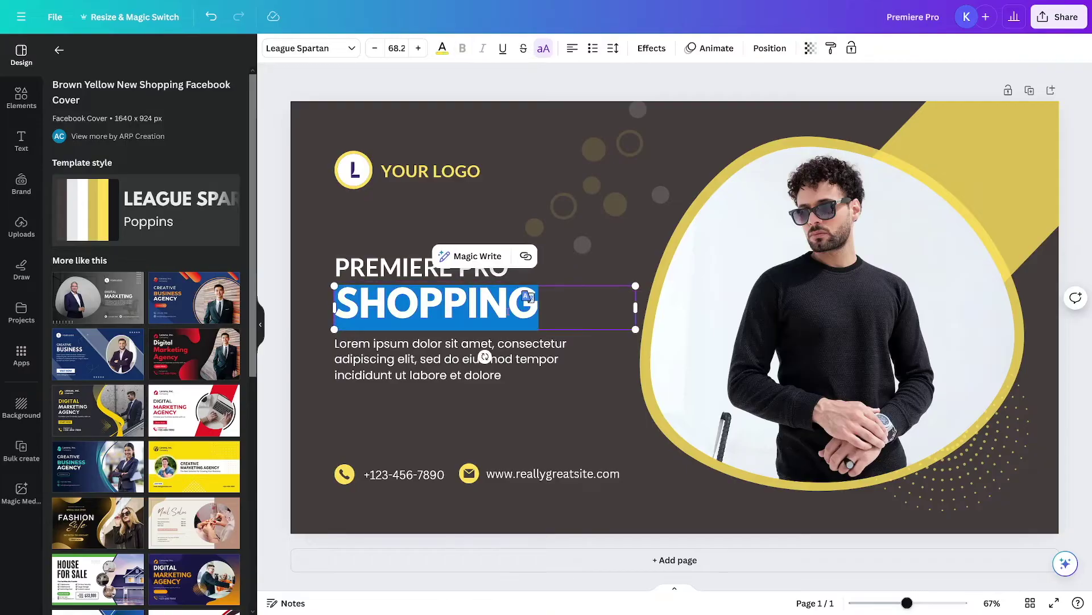
pyautogui.write('TUTORIAL')
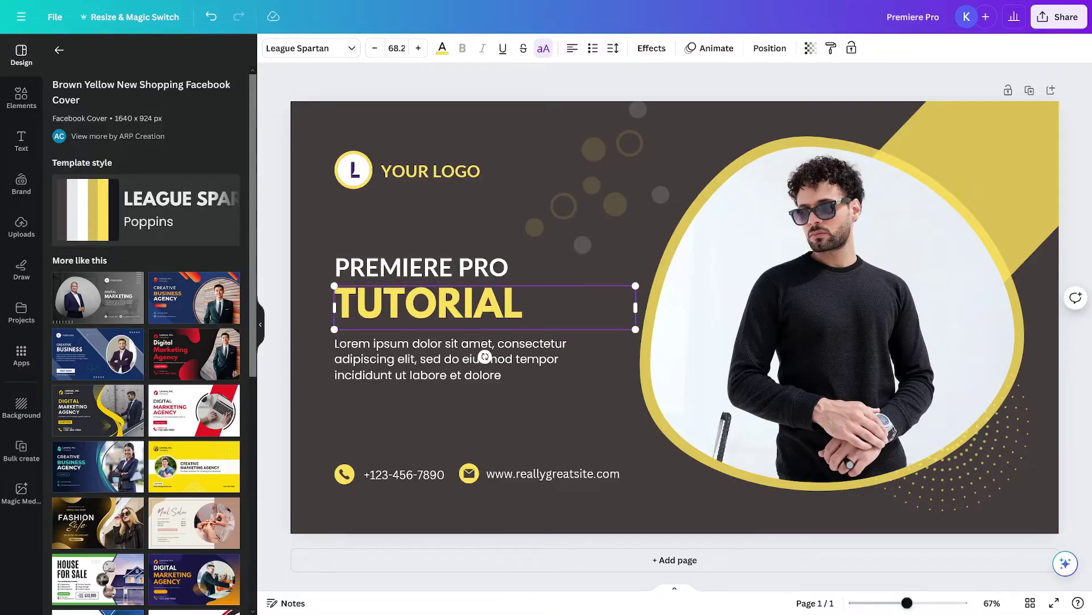
pyautogui.click(577, 428)
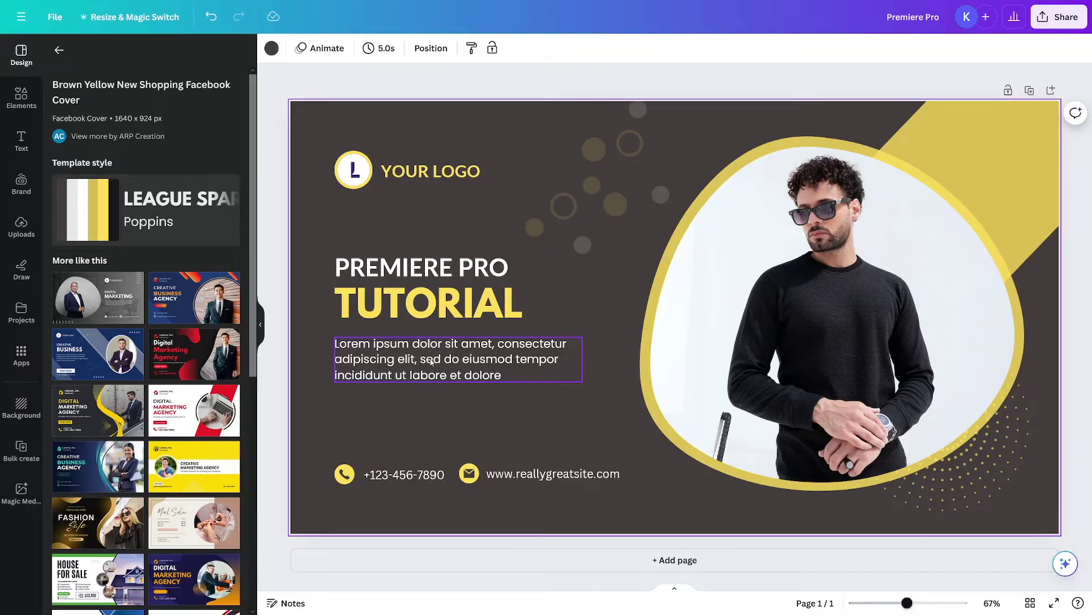
# Delete the phone icon and phone number from the cover
pyautogui.click(349, 477)
pyautogui.press('Delete')
pyautogui.click(380, 477)
pyautogui.press('Delete')
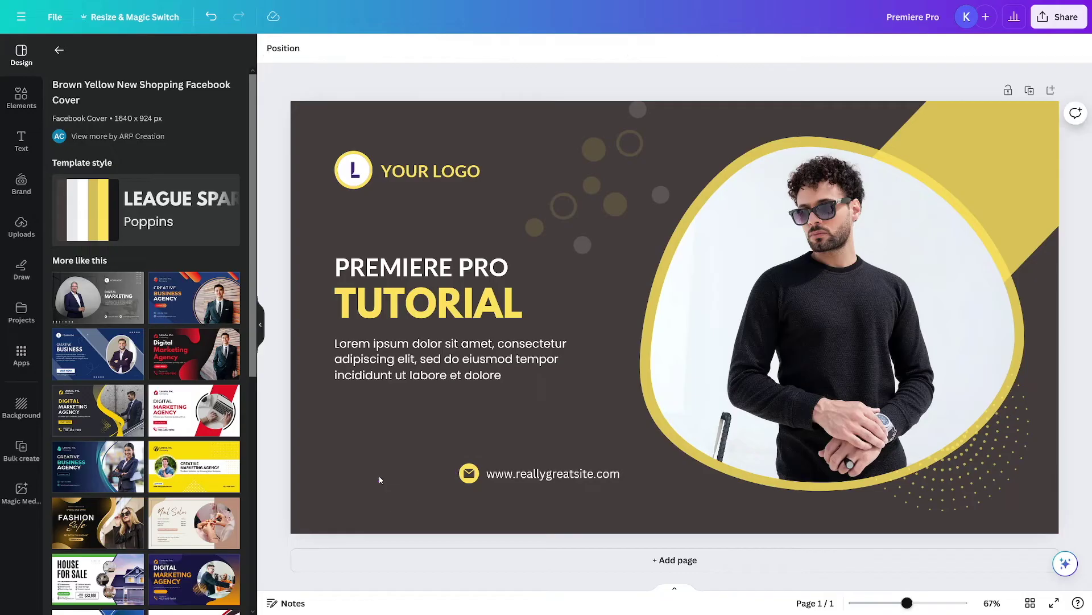
pyautogui.click(339, 473)
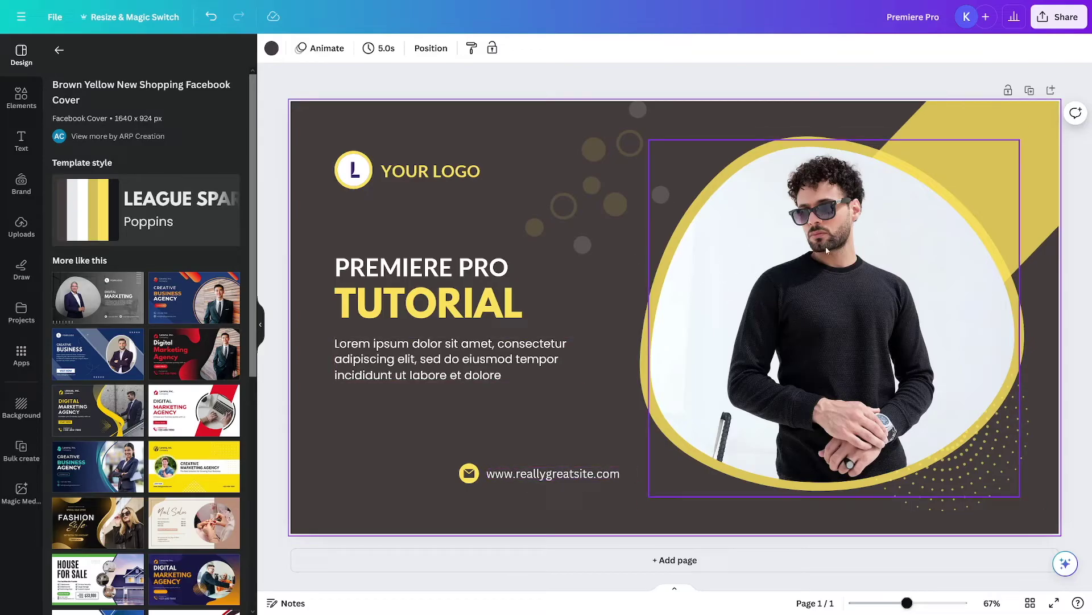
# Download the cover design as a PNG
pyautogui.click(1057, 21)
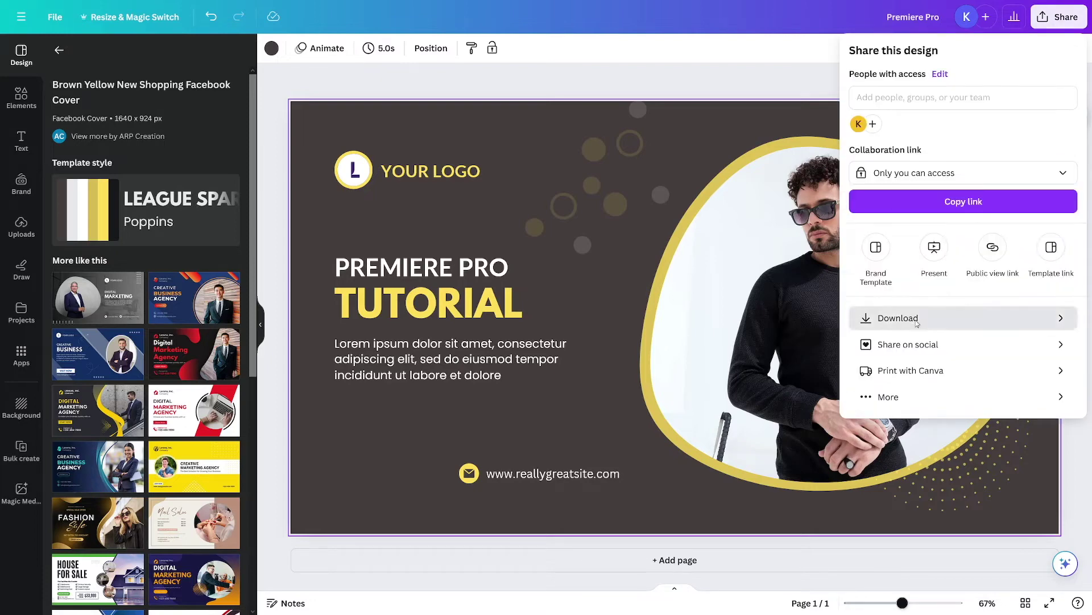
pyautogui.click(917, 322)
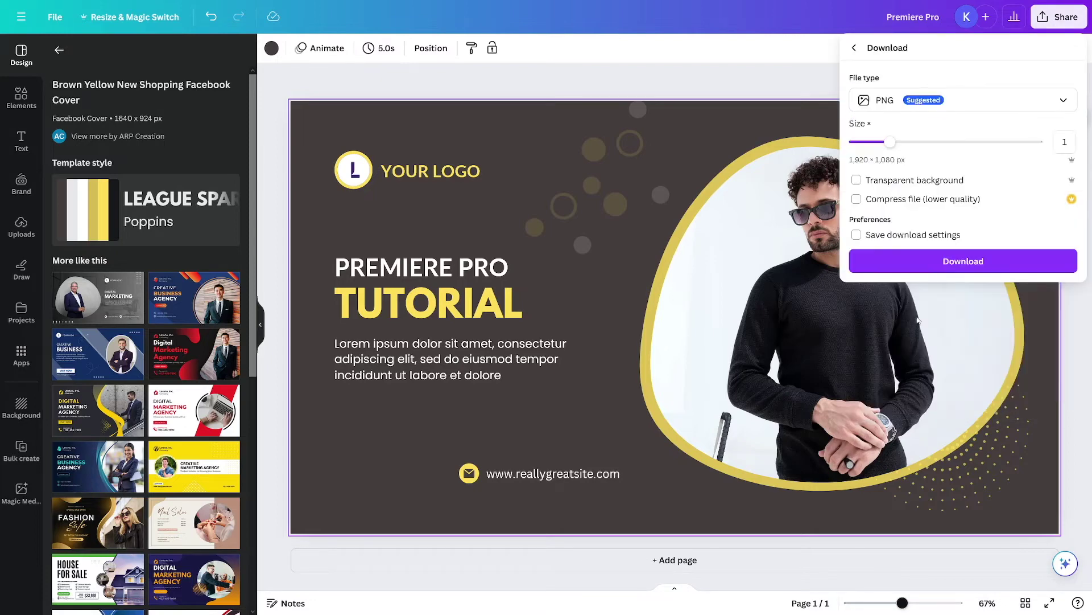
pyautogui.click(955, 261)
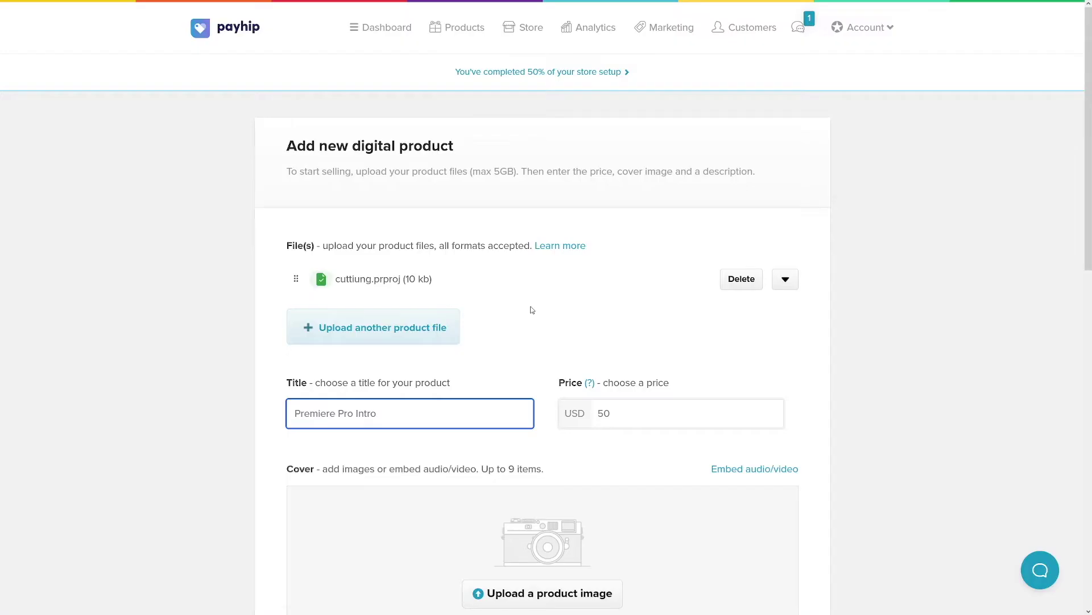
# Upload the downloaded PREMIERE PRO TUTORIAL PNG as the product's cover image
pyautogui.scroll(-5, 546, 307)
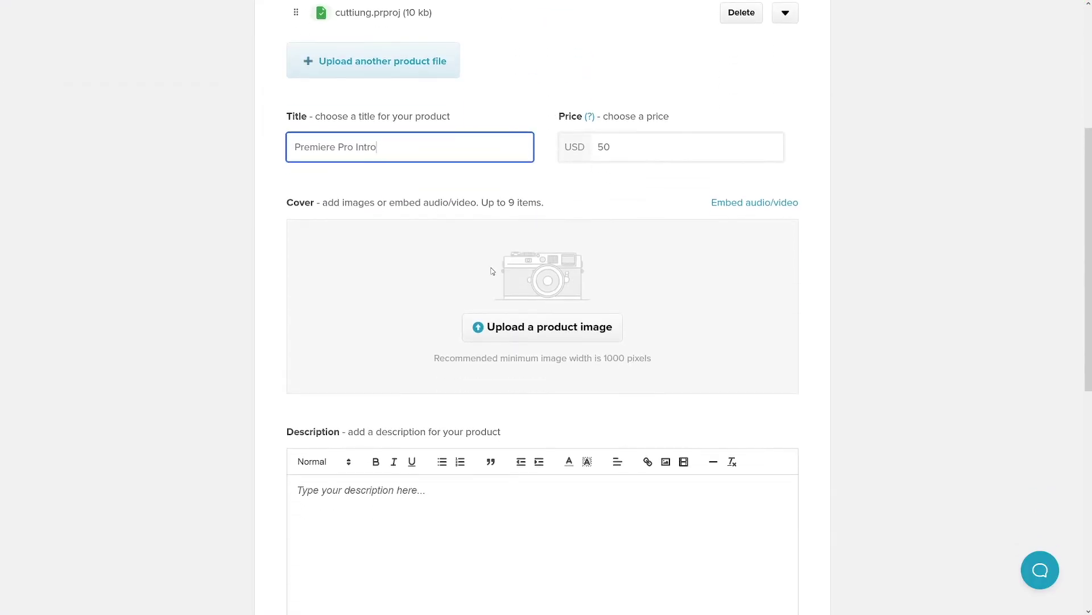
pyautogui.click(528, 335)
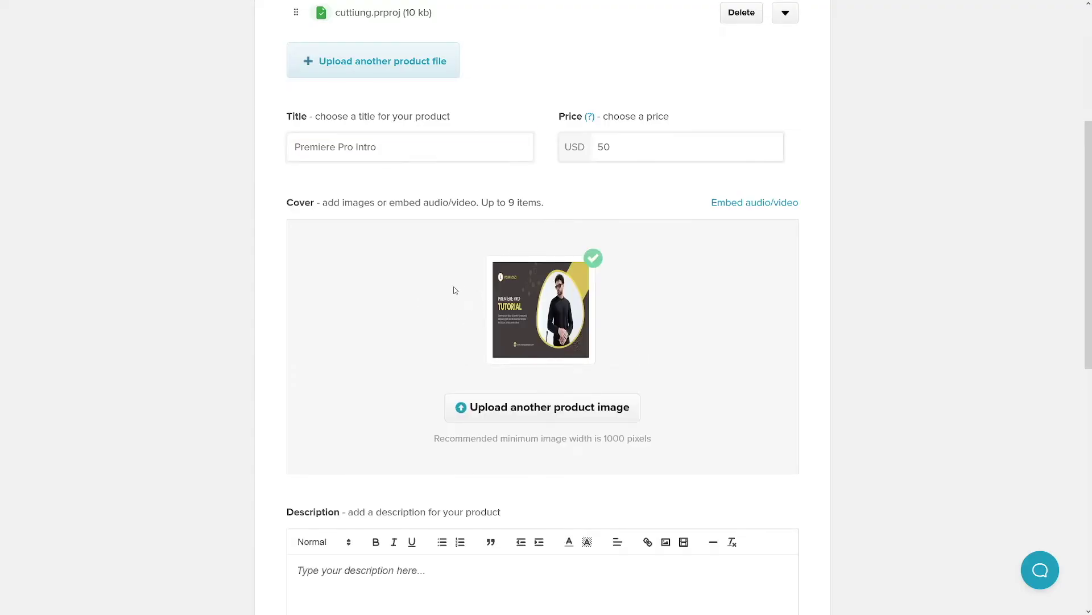
pyautogui.scroll(-5, 436, 292)
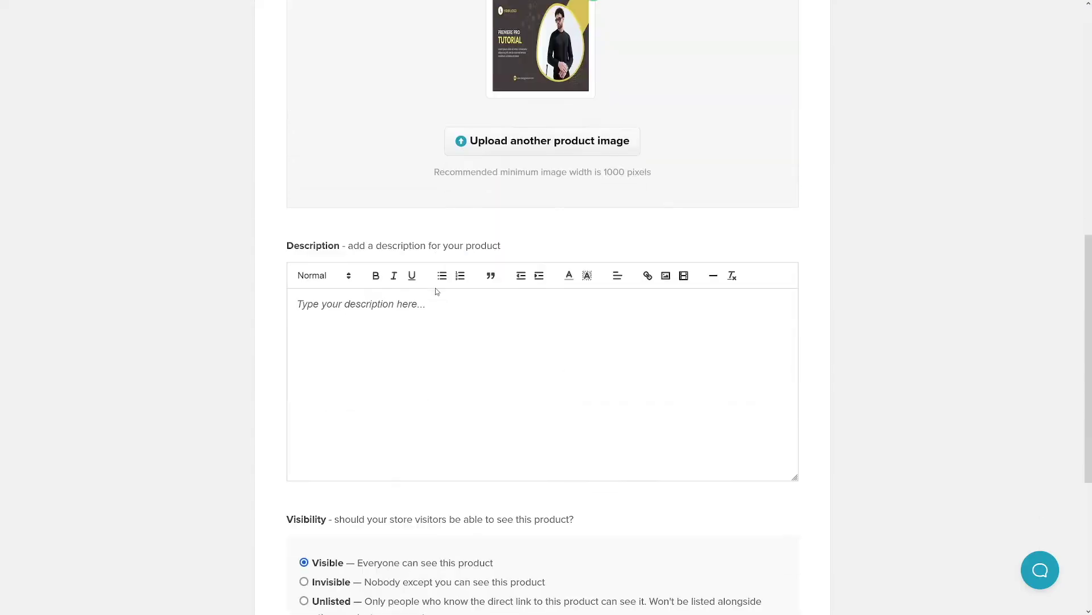
pyautogui.scroll(-1, 436, 291)
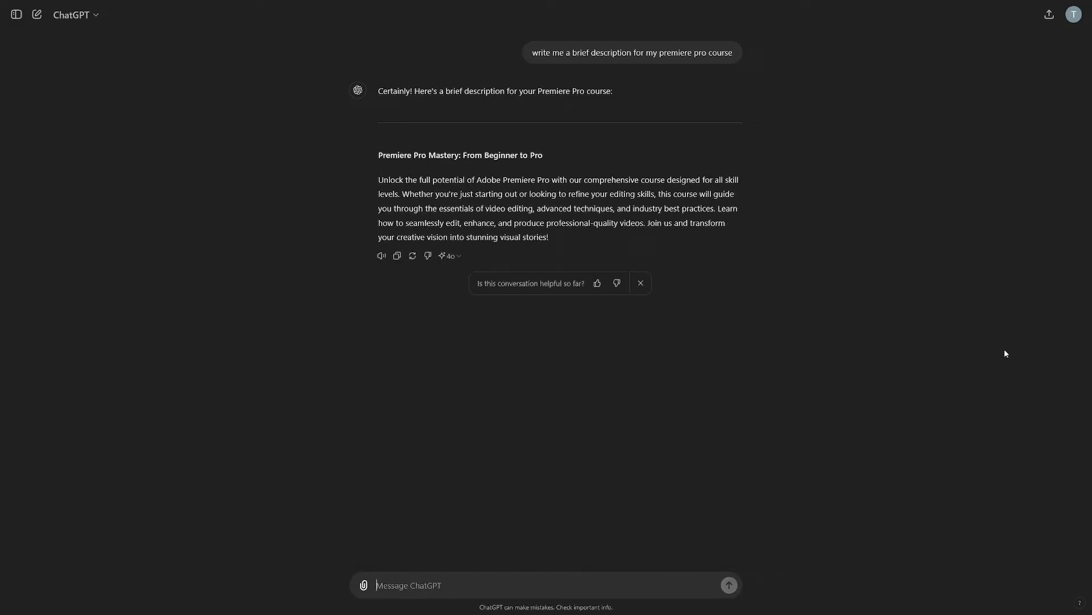
# Select the ChatGPT description 'Premiere Pro Mastery: From Beginner to Pro' to copy it
pyautogui.tripleClick(578, 222)
pyautogui.hotkey('ctrl', 'c')
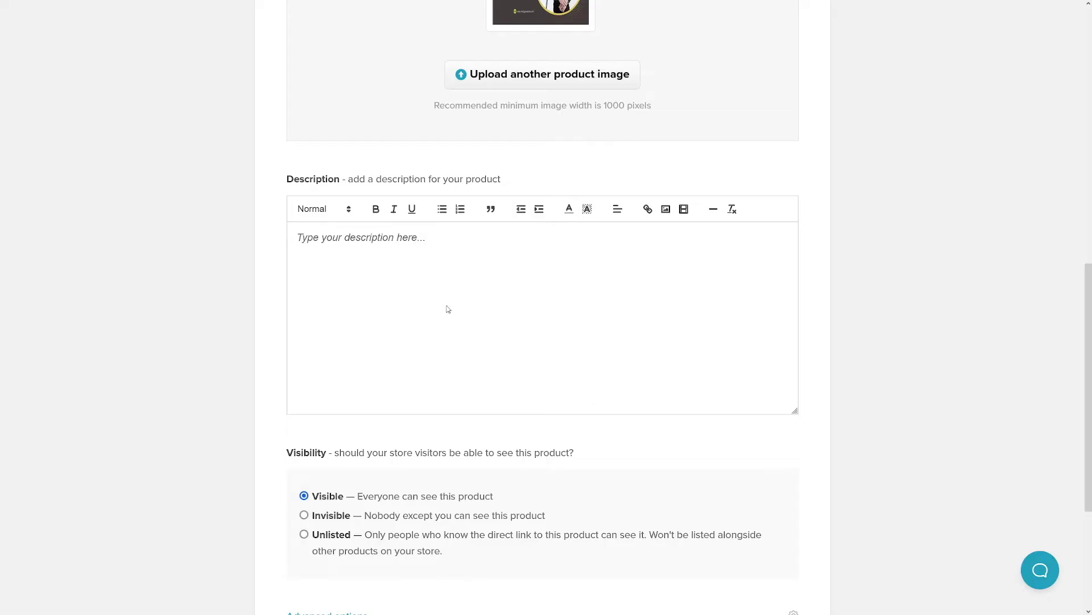
# Paste the Premiere Pro Mastery description and add Premiere Pro Intro to the store
pyautogui.click(451, 328)
pyautogui.hotkey('ctrl', 'v')
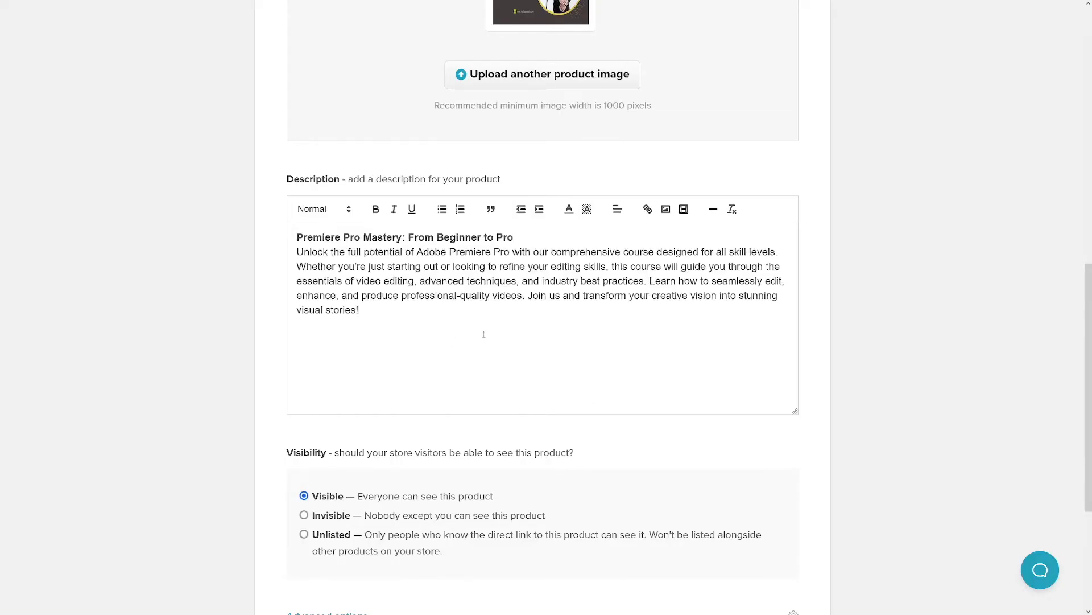
pyautogui.scroll(-4, 454, 307)
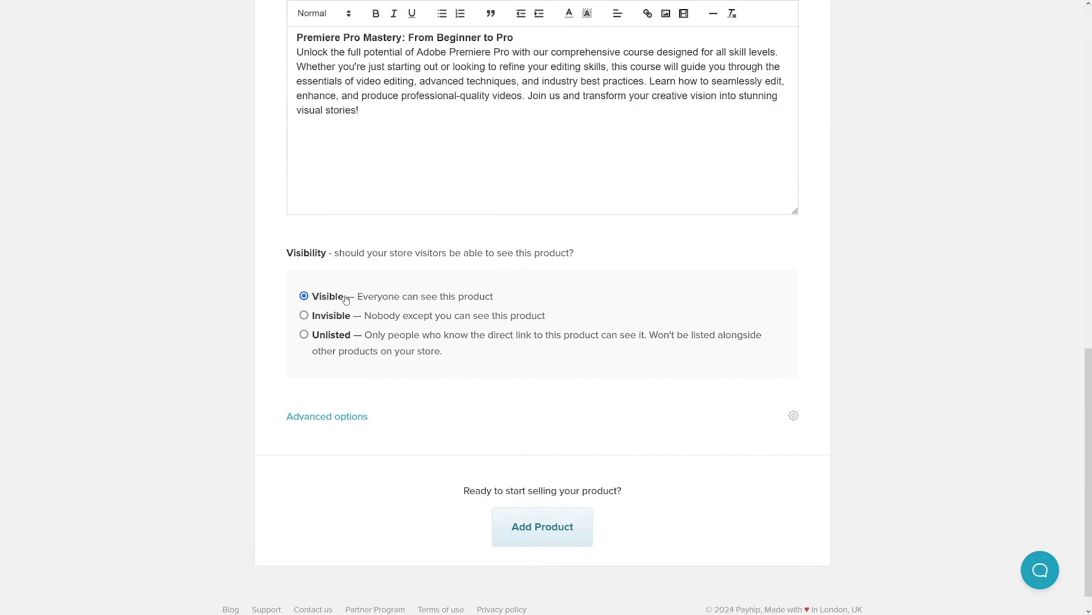
pyautogui.scroll(-1, 346, 300)
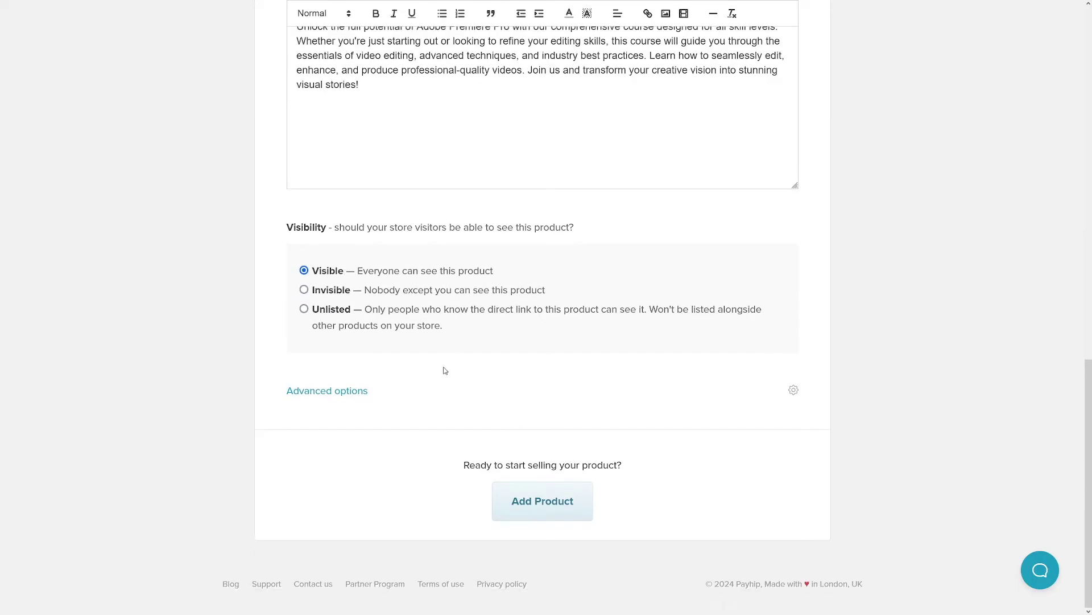
pyautogui.click(548, 512)
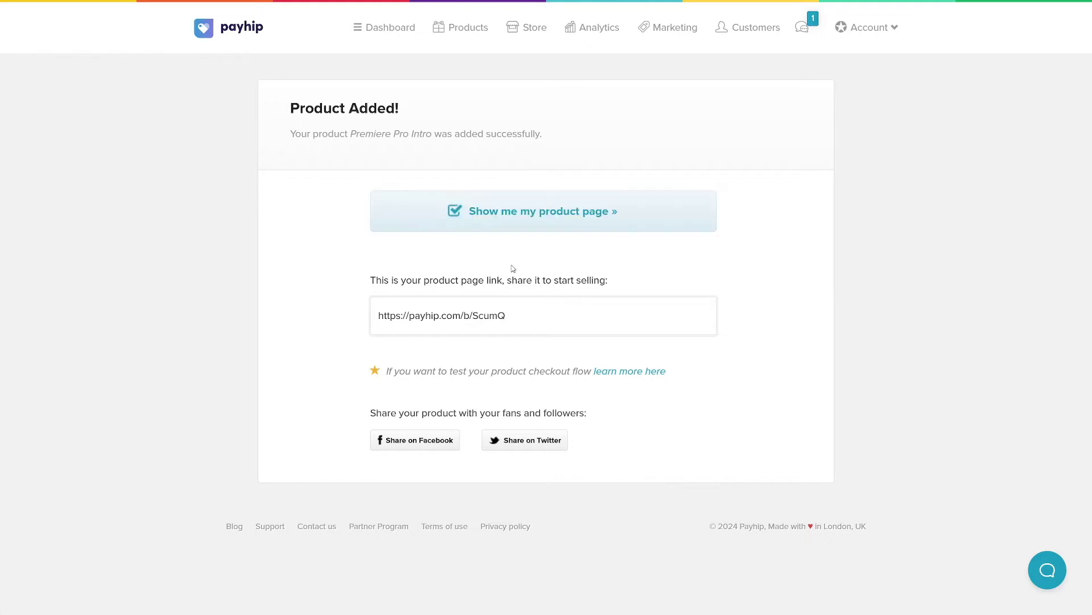
# Open the live Premiere Pro Intro product page from the Product Added confirmation
pyautogui.moveTo(527, 316)
pyautogui.mouseDown()
pyautogui.moveTo(373, 319)
pyautogui.moveTo(518, 318)
pyautogui.mouseUp()
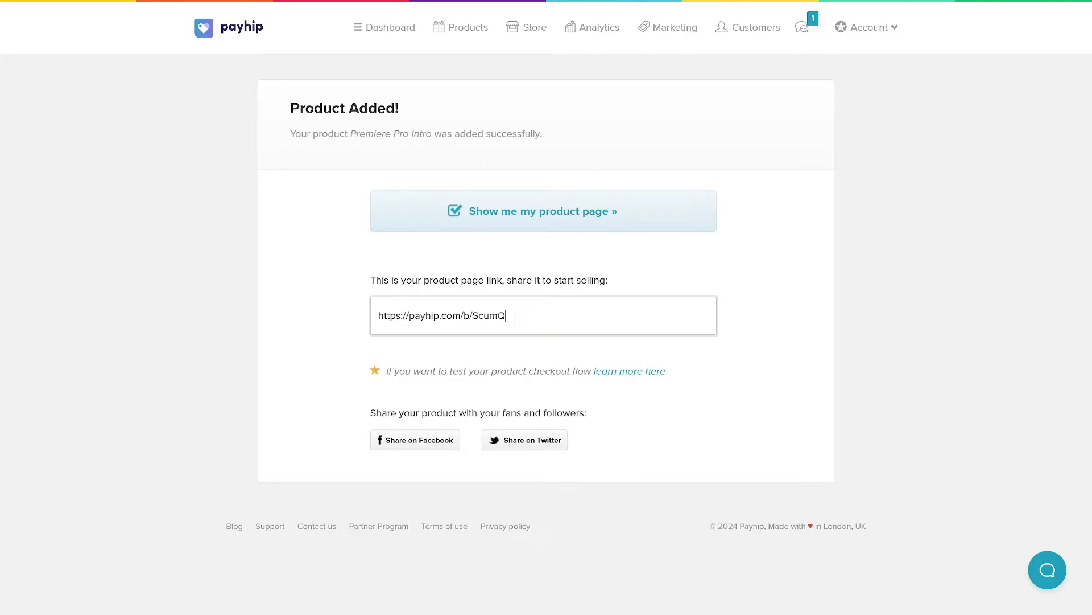
pyautogui.click(576, 212)
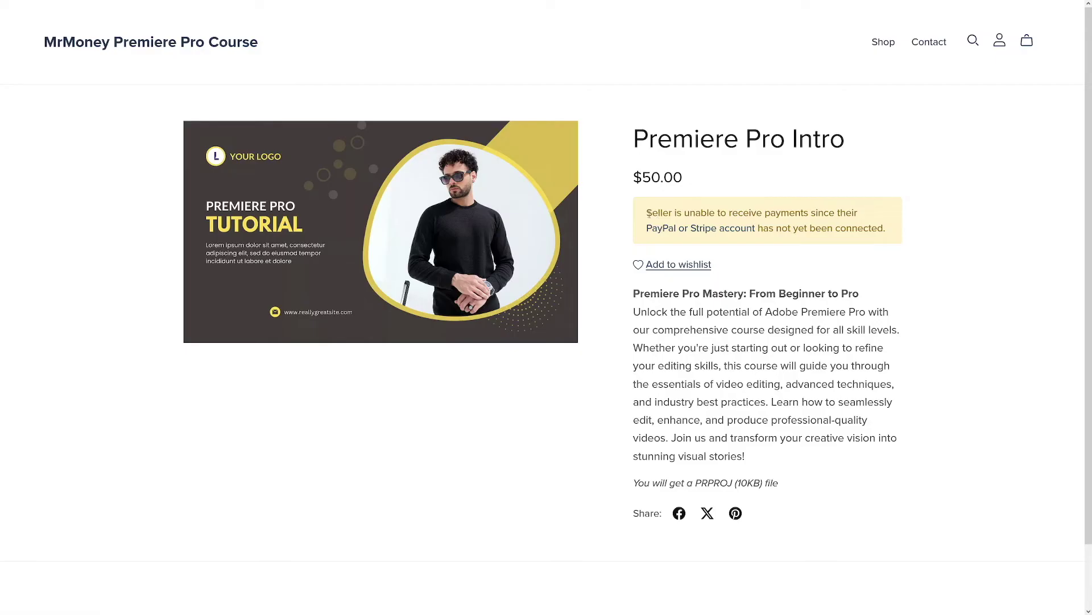
pyautogui.moveTo(648, 213); pyautogui.dragTo(885, 232)
pyautogui.click(751, 163)
pyautogui.moveTo(640, 482); pyautogui.dragTo(777, 483)
pyautogui.click(778, 483)
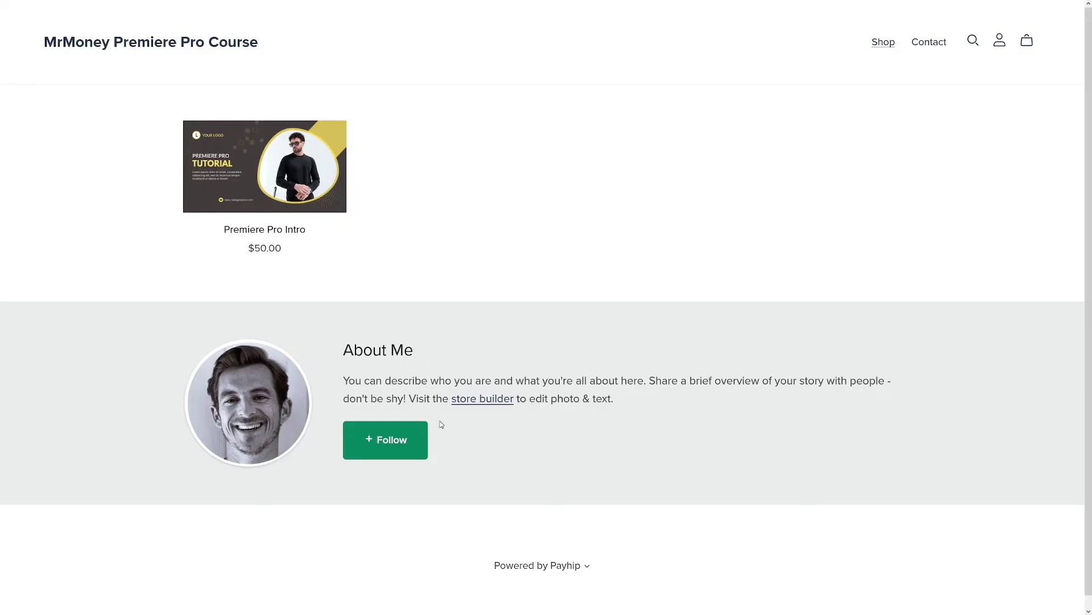
# Open the store builder from the Shop page to edit the All Products collection
pyautogui.click(478, 403)
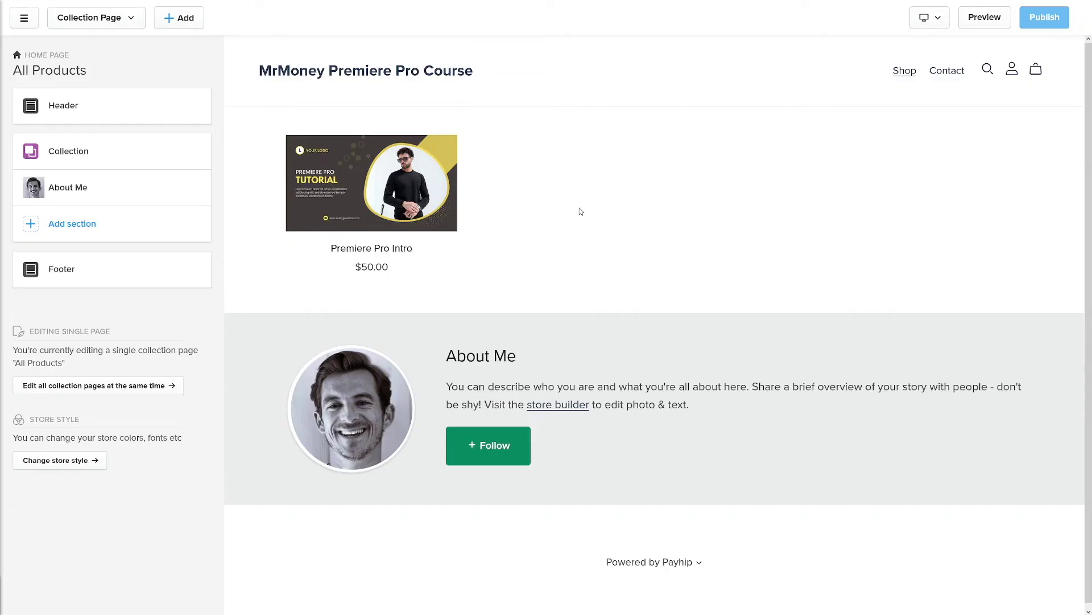
# Leave the store builder, return via store settings, and open the Header Section settings
pyautogui.click(23, 18)
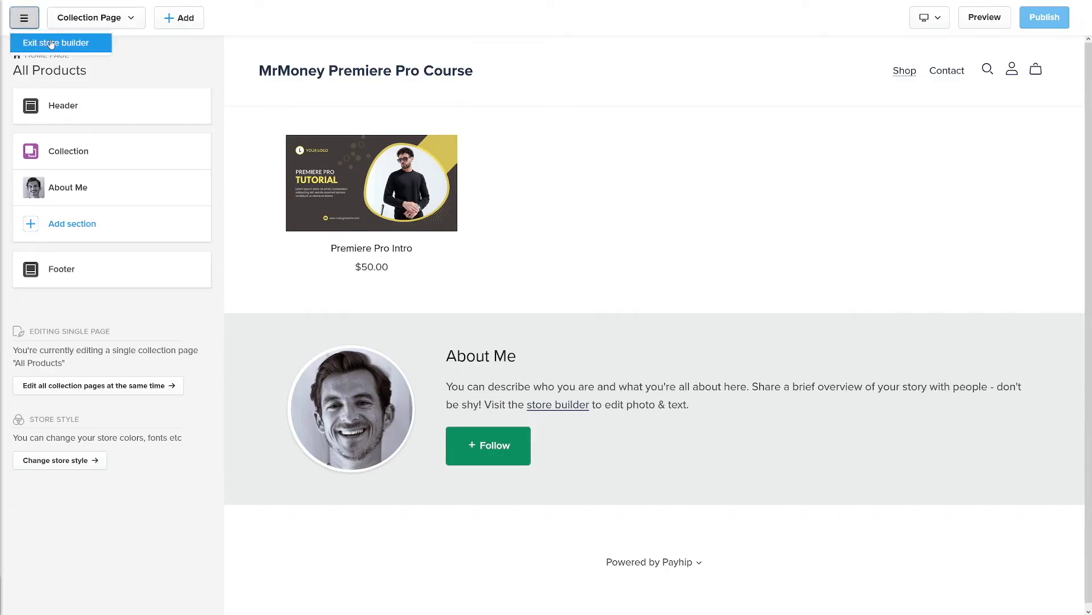
pyautogui.click(47, 50)
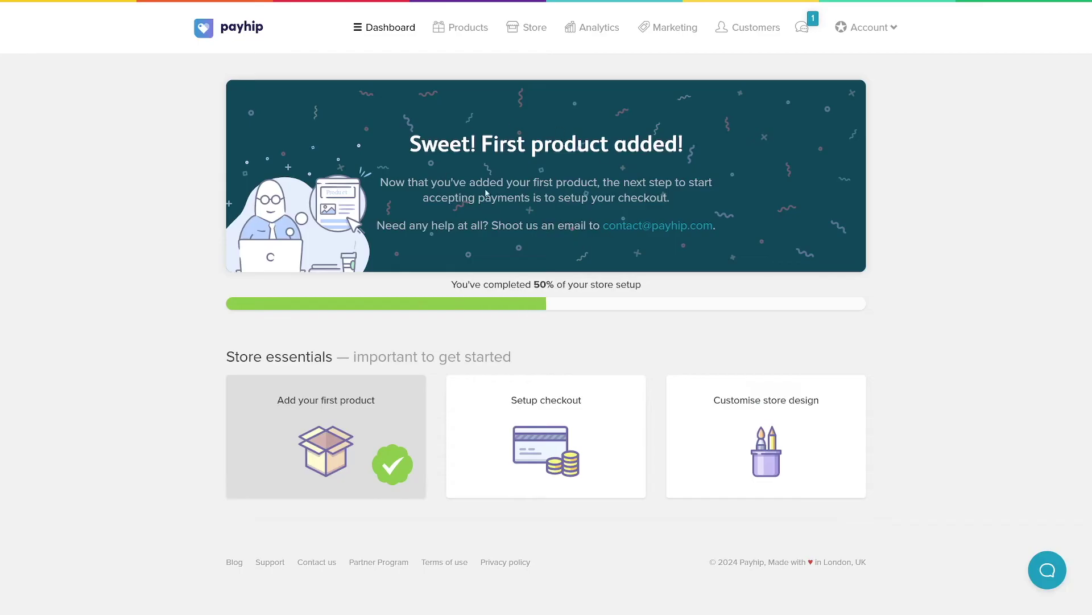
pyautogui.click(537, 33)
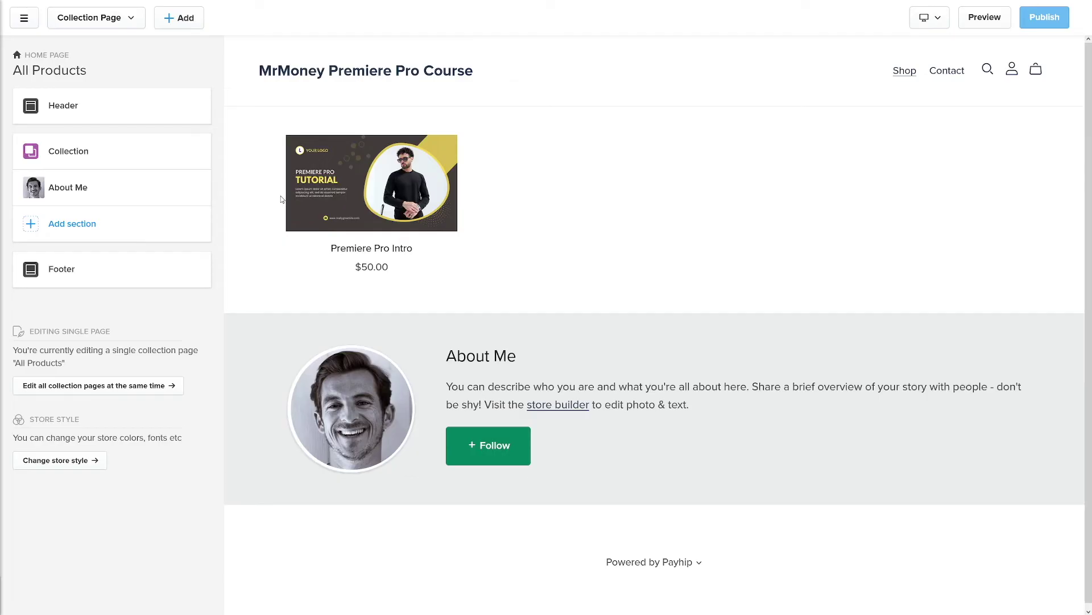
pyautogui.click(82, 111)
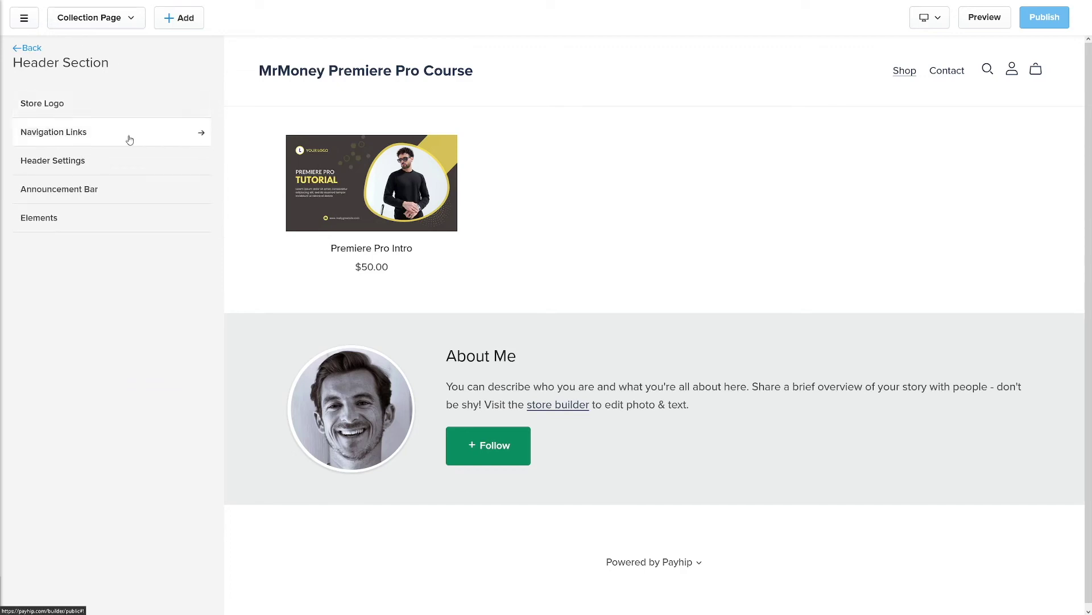
pyautogui.click(108, 191)
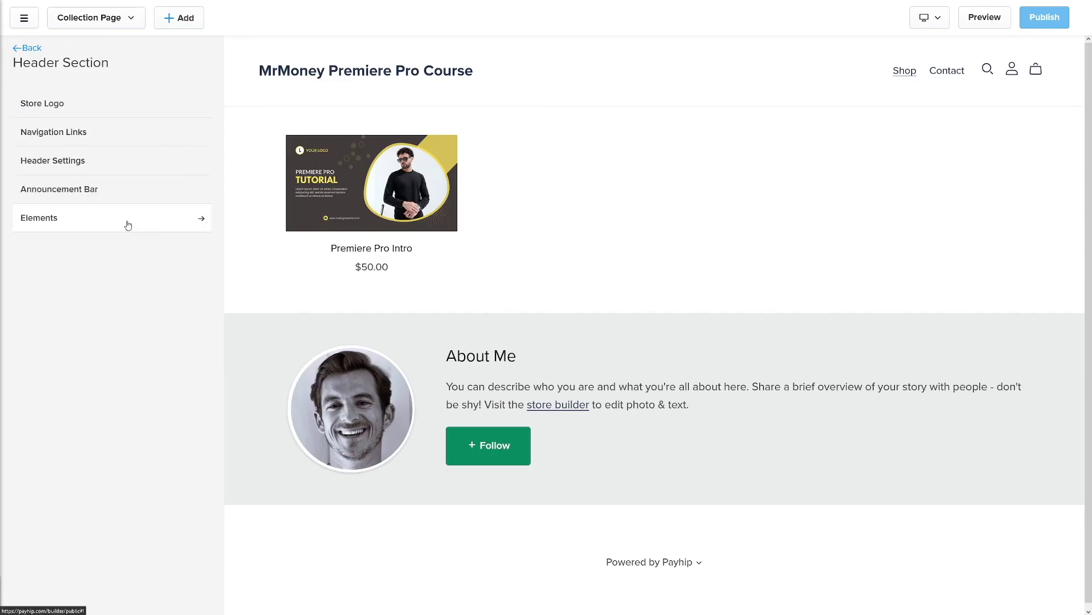
pyautogui.click(128, 223)
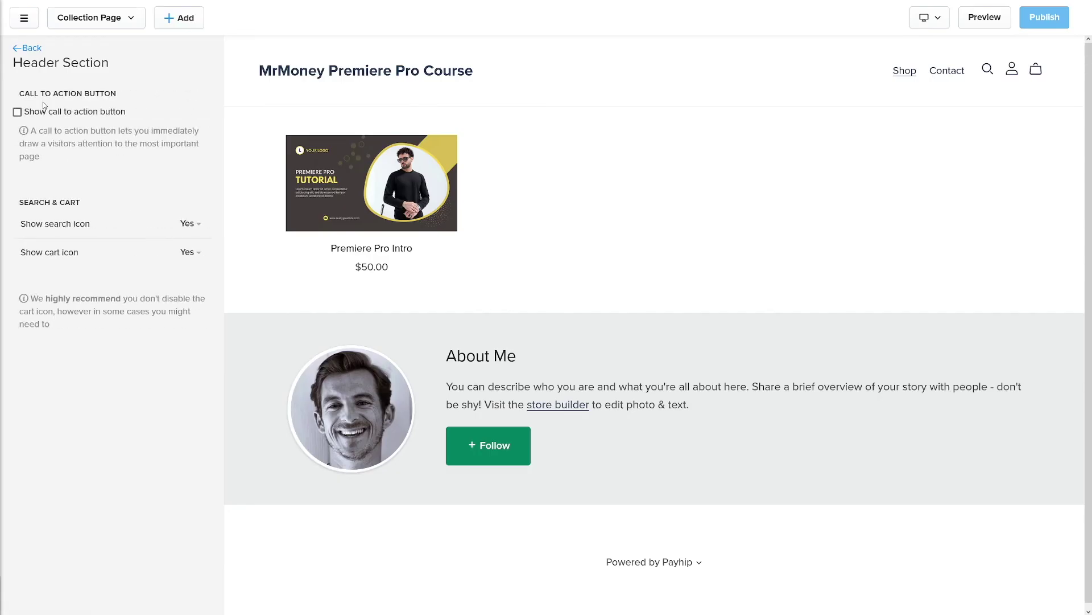
pyautogui.click(26, 50)
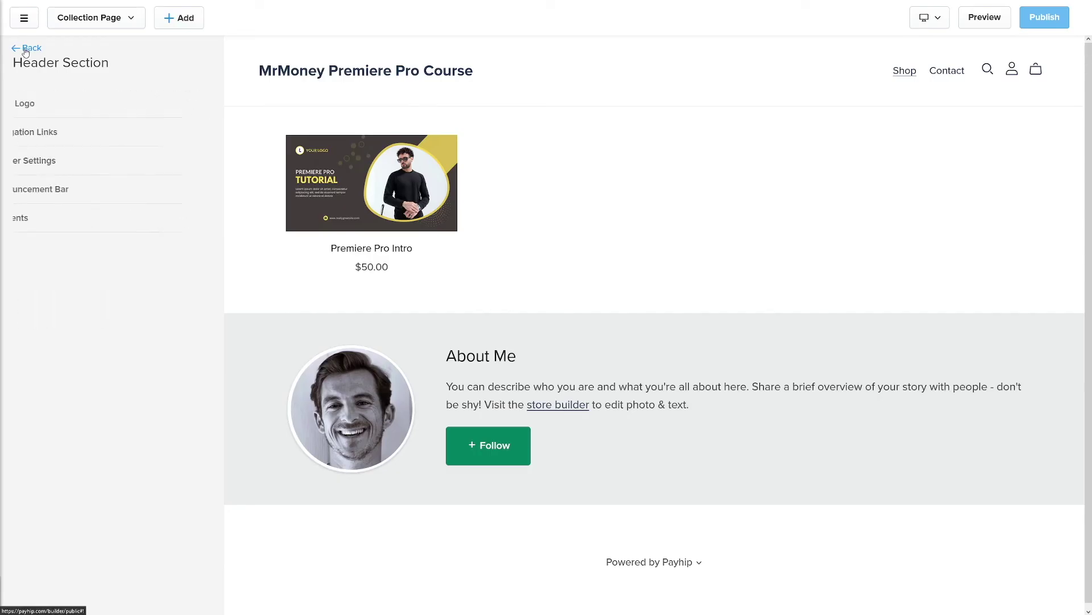
pyautogui.click(85, 111)
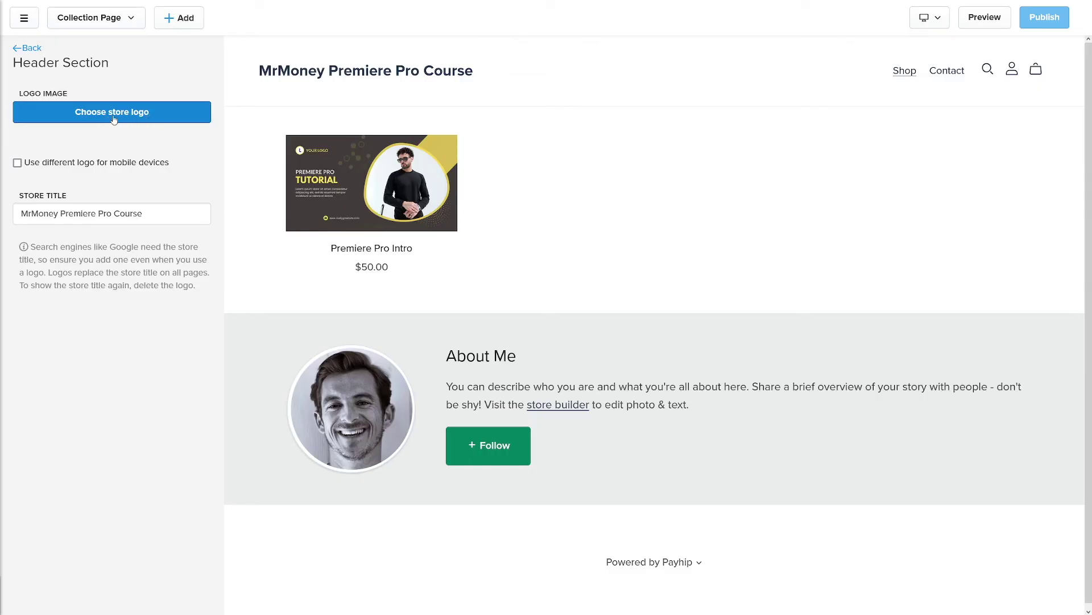
pyautogui.click(26, 48)
pyautogui.click(26, 47)
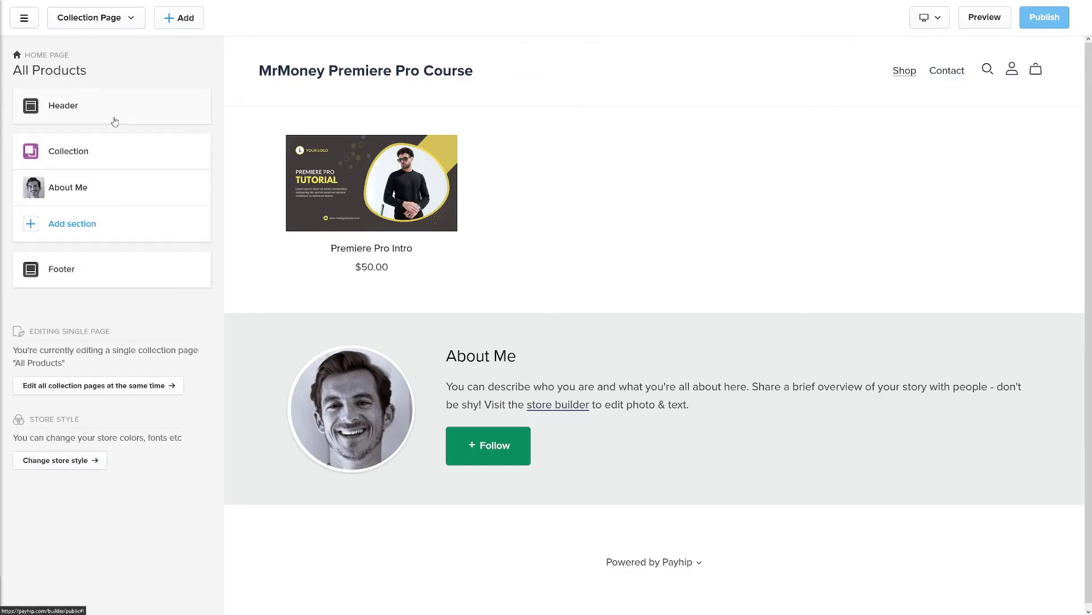
pyautogui.click(78, 154)
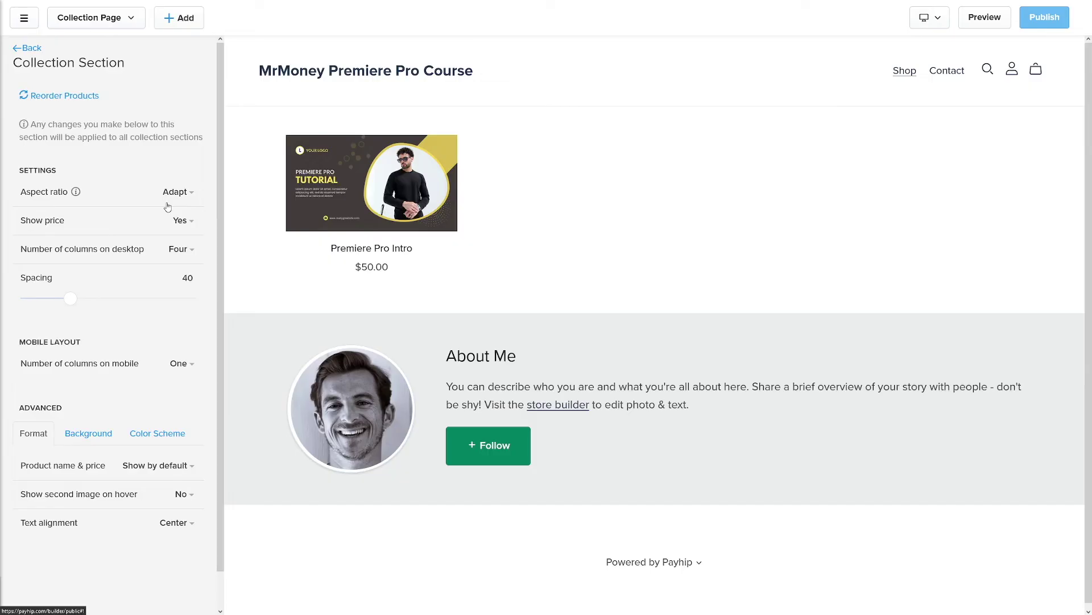
# Set the collection to three columns on desktop and raise product spacing from 40 to 48
pyautogui.click(188, 251)
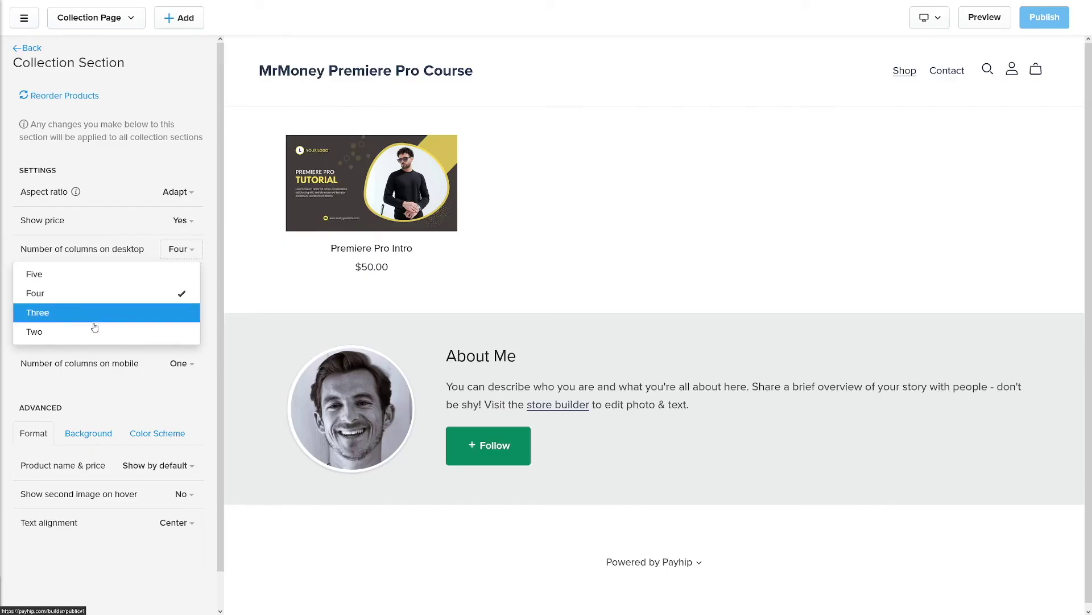
pyautogui.click(107, 339)
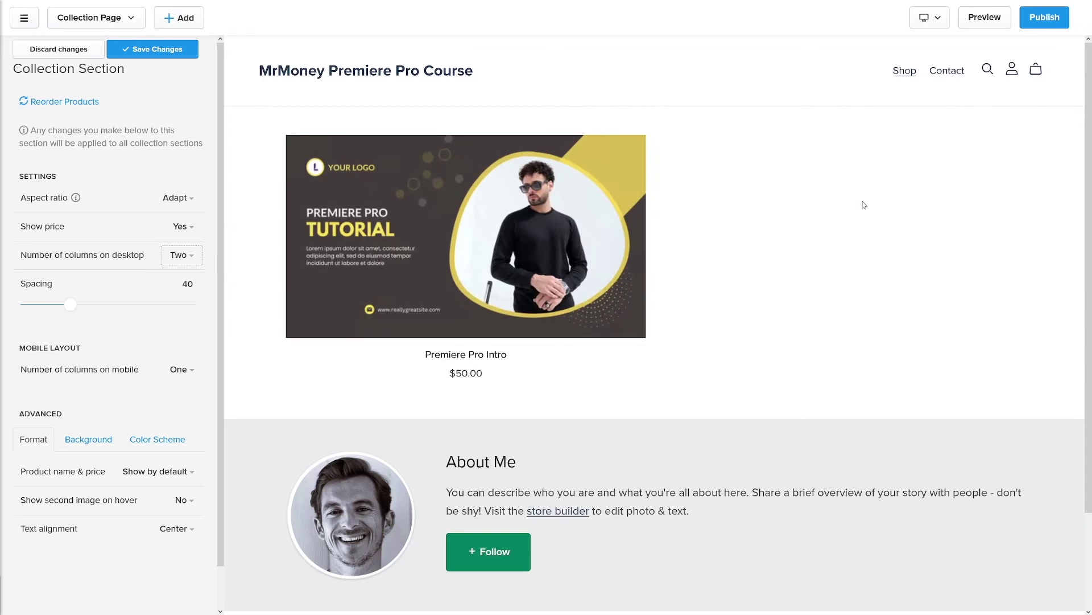
pyautogui.click(190, 257)
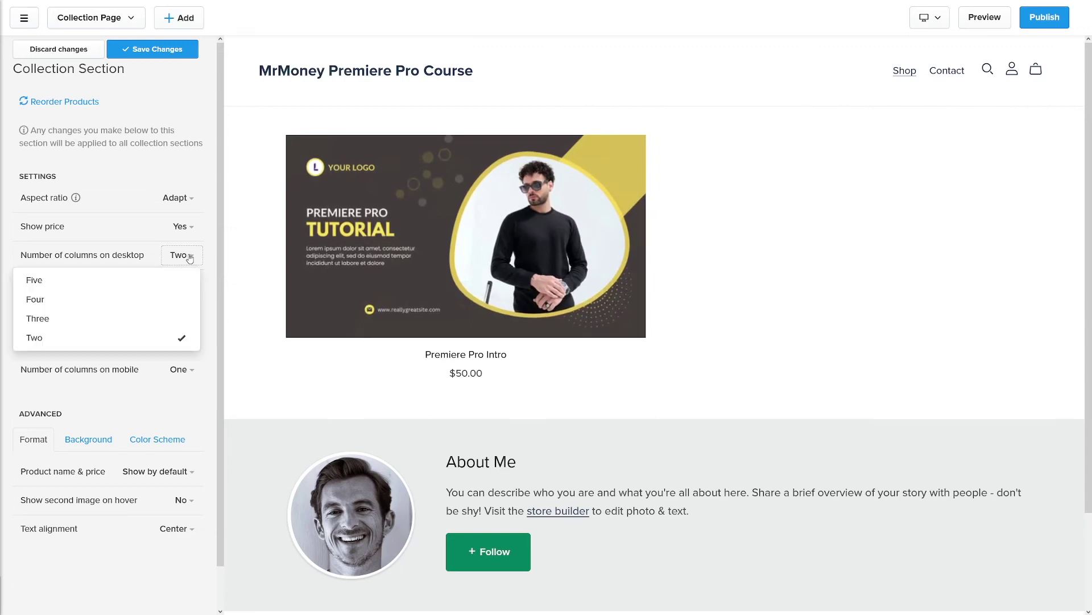
pyautogui.click(118, 317)
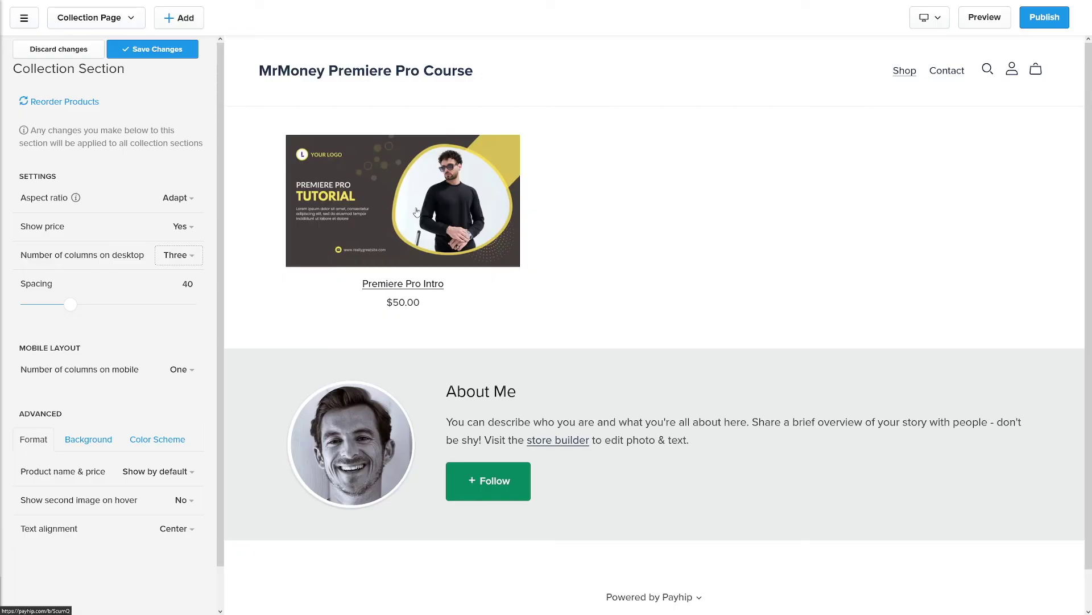
pyautogui.moveTo(73, 314)
pyautogui.mouseDown()
pyautogui.moveTo(102, 313)
pyautogui.moveTo(79, 313)
pyautogui.mouseUp()
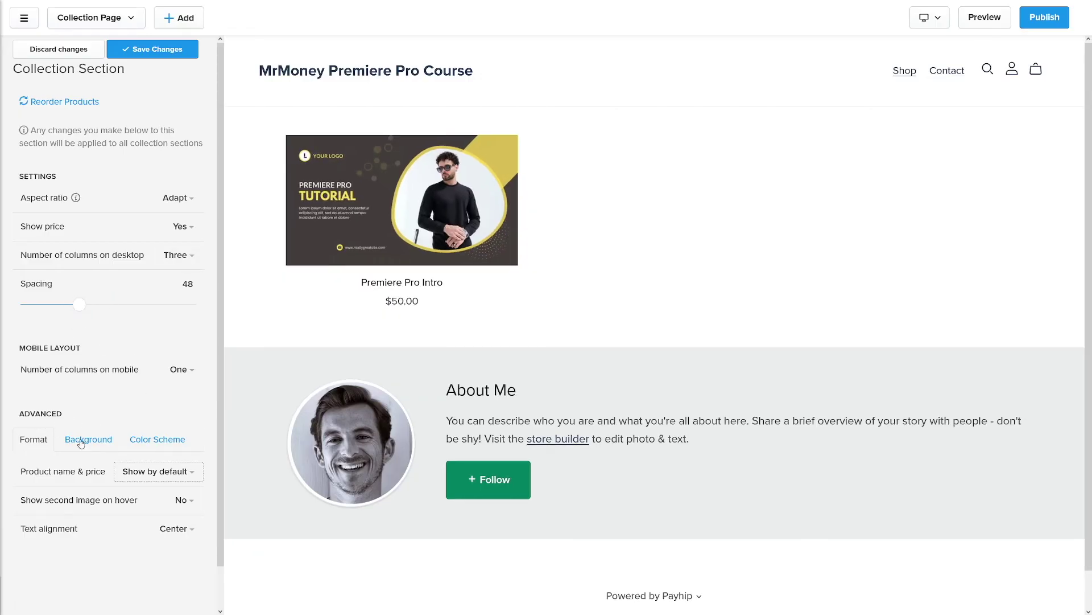
# Keep product name and price shown by default, then save the collection changes
pyautogui.click(151, 475)
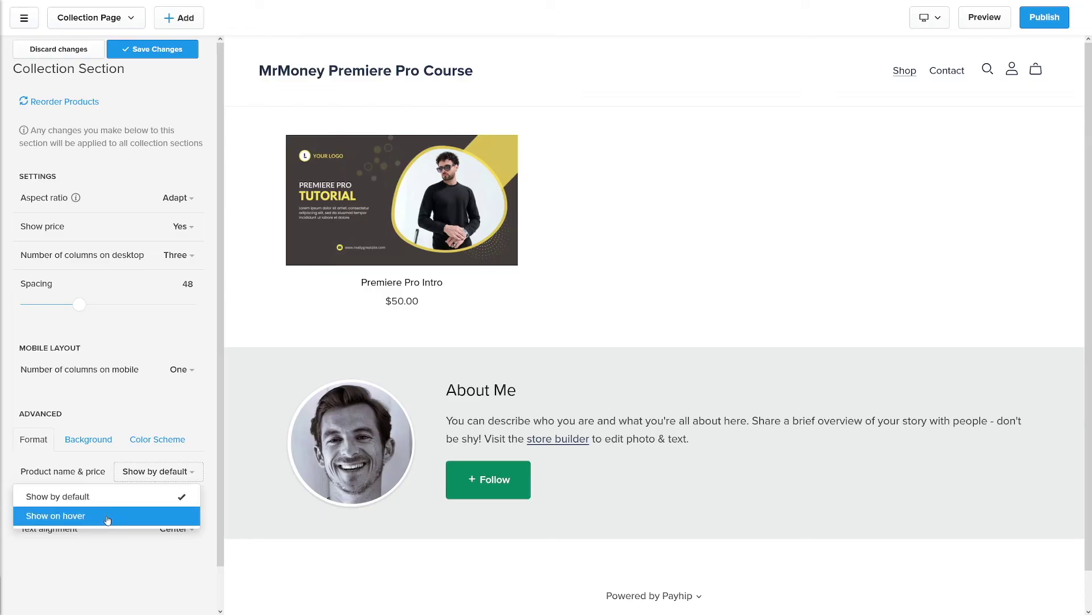
pyautogui.click(57, 515)
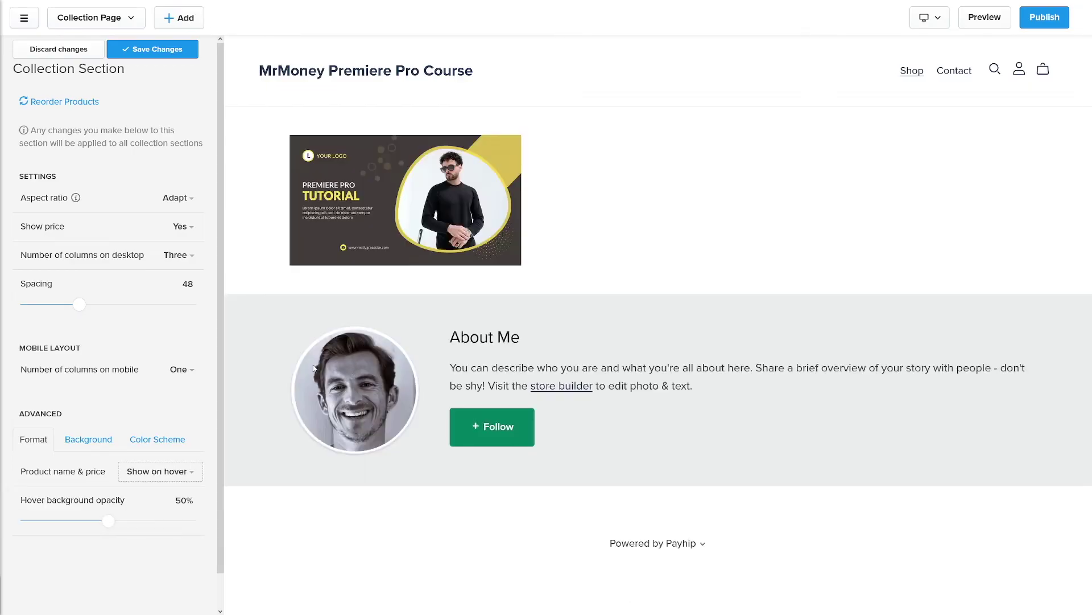
pyautogui.moveTo(385, 243)
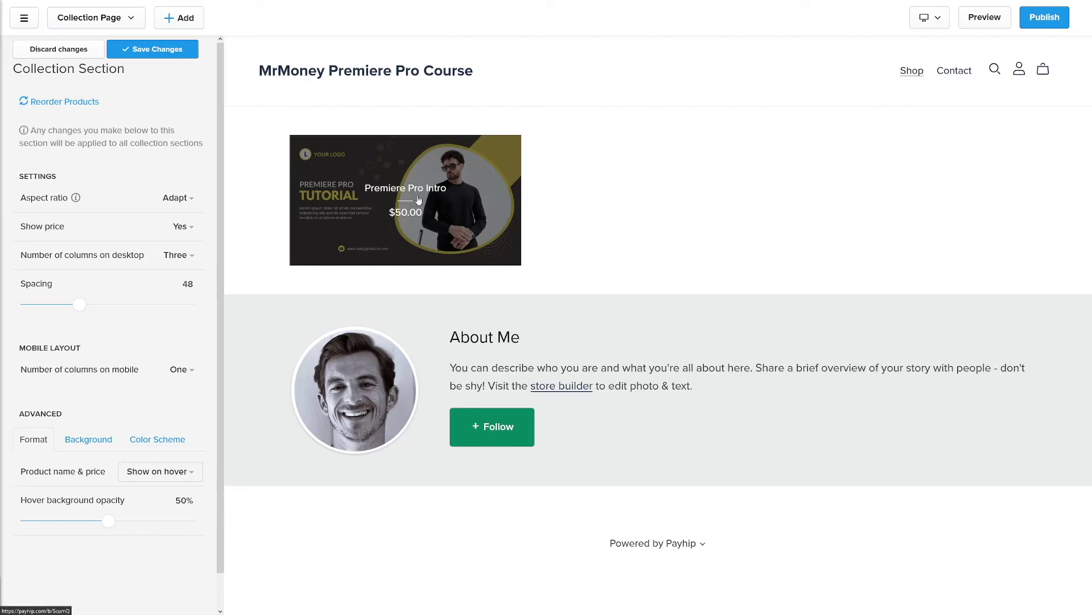
pyautogui.click(190, 472)
pyautogui.click(121, 497)
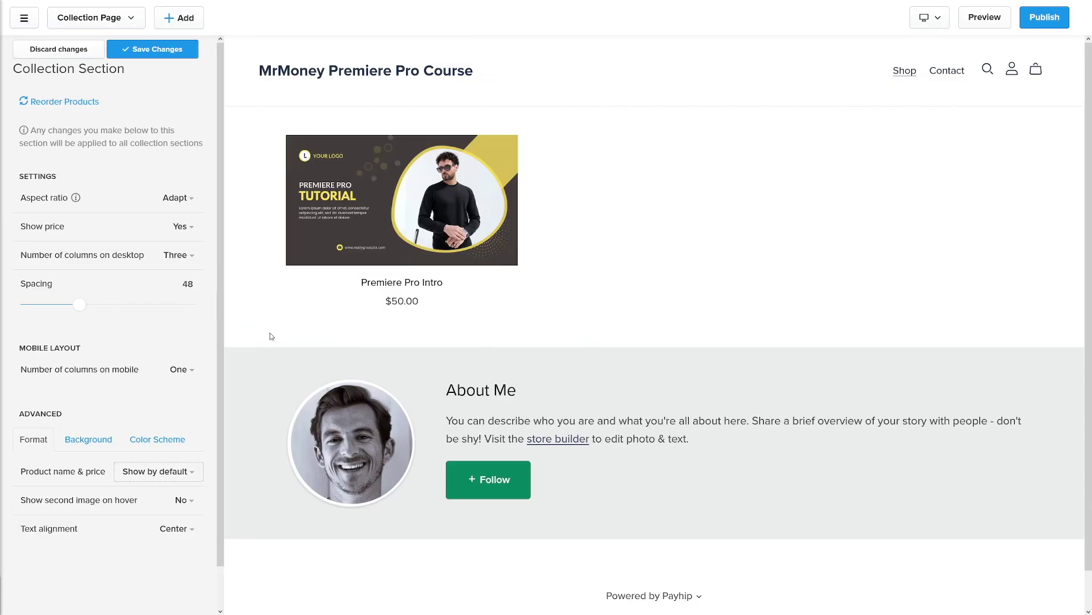
pyautogui.click(167, 54)
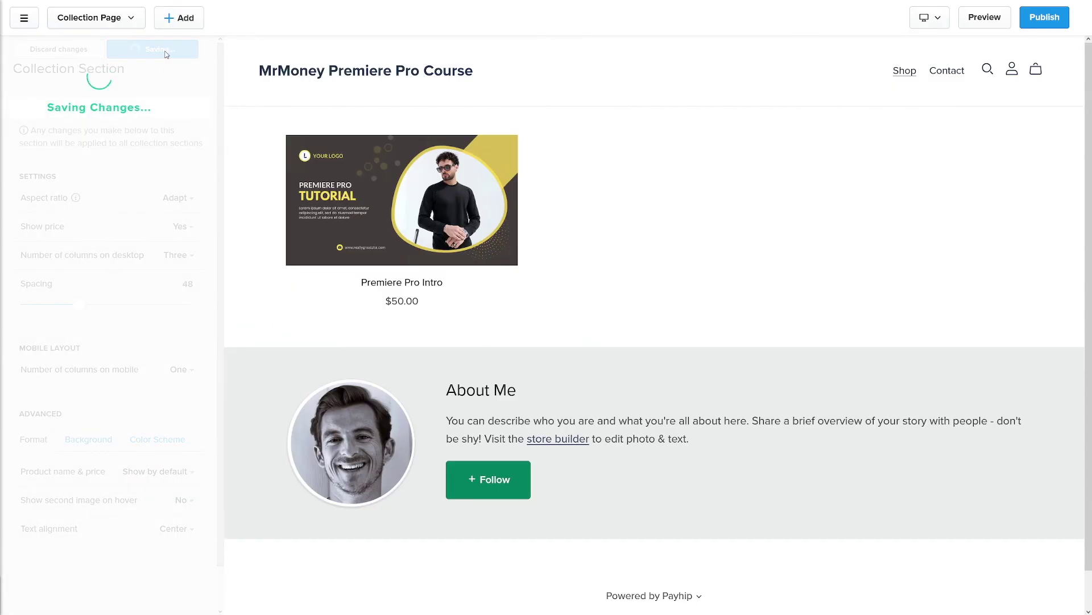
pyautogui.click(26, 49)
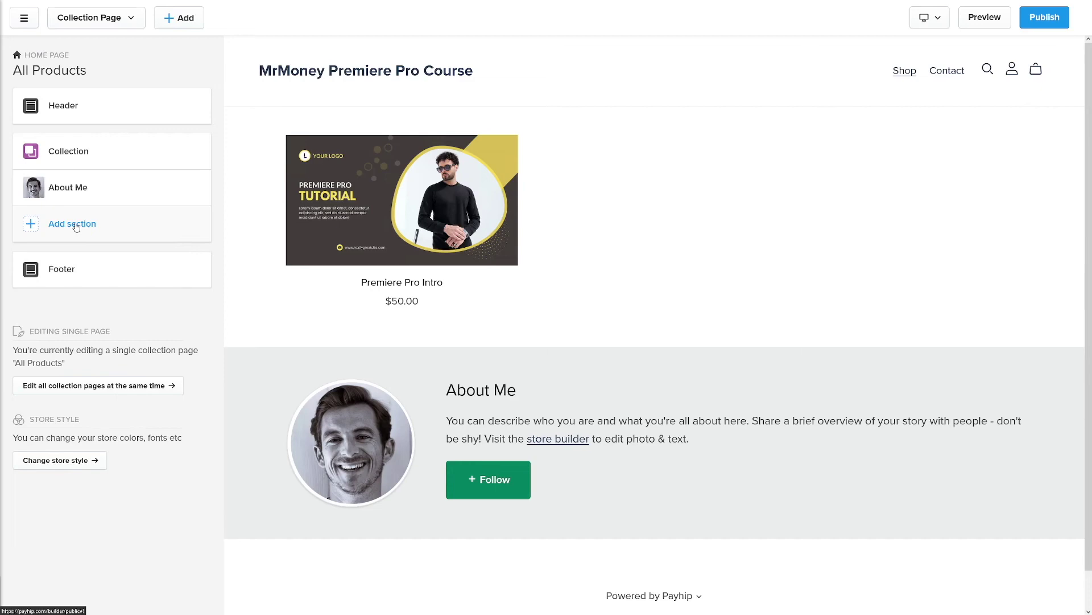
pyautogui.click(75, 225)
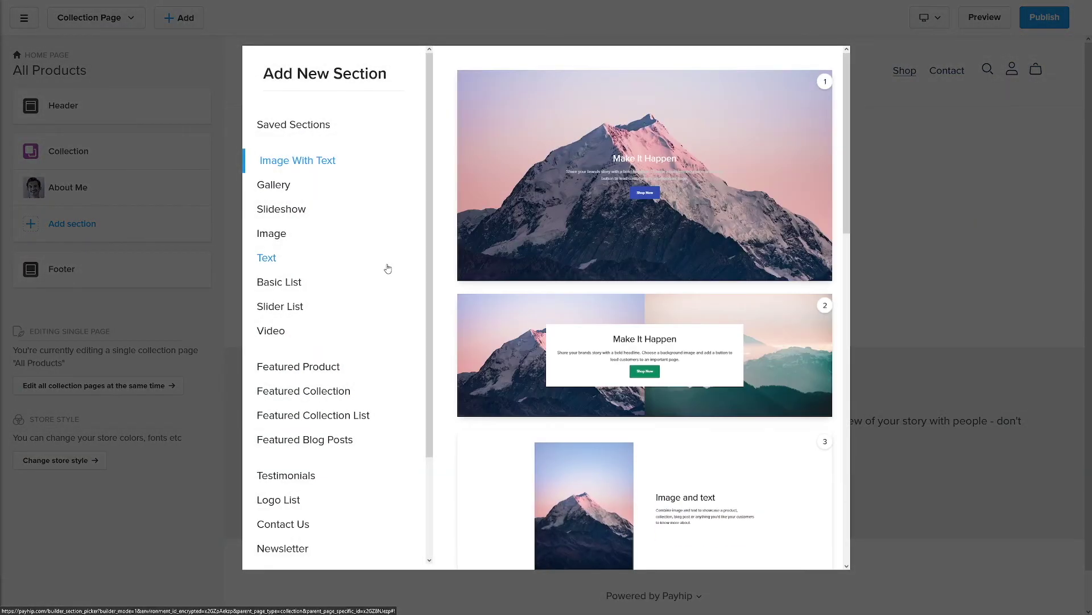
pyautogui.scroll(-3, 353, 326)
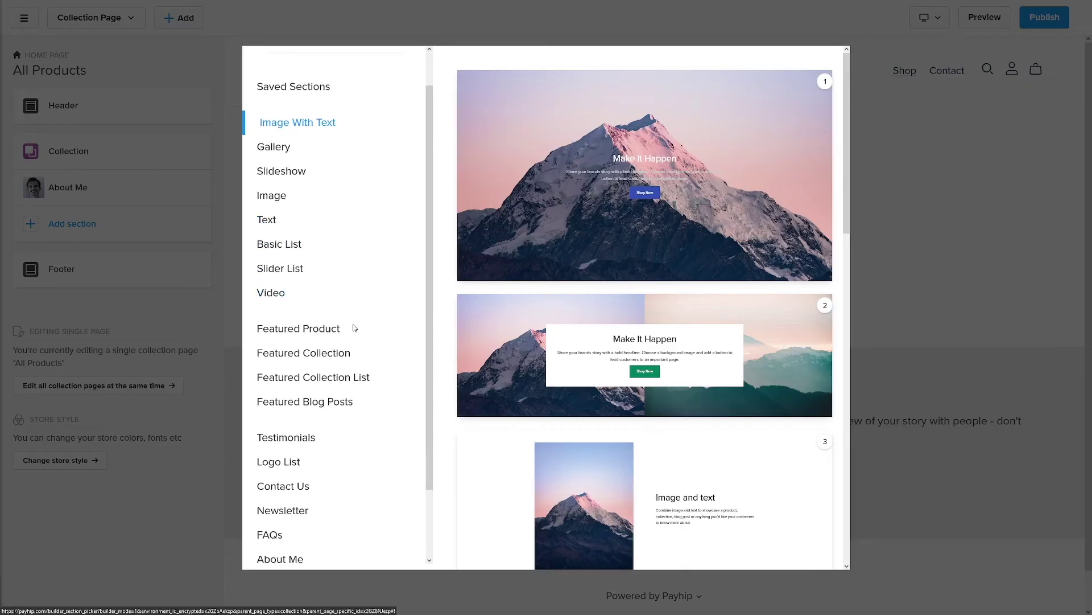
pyautogui.click(281, 219)
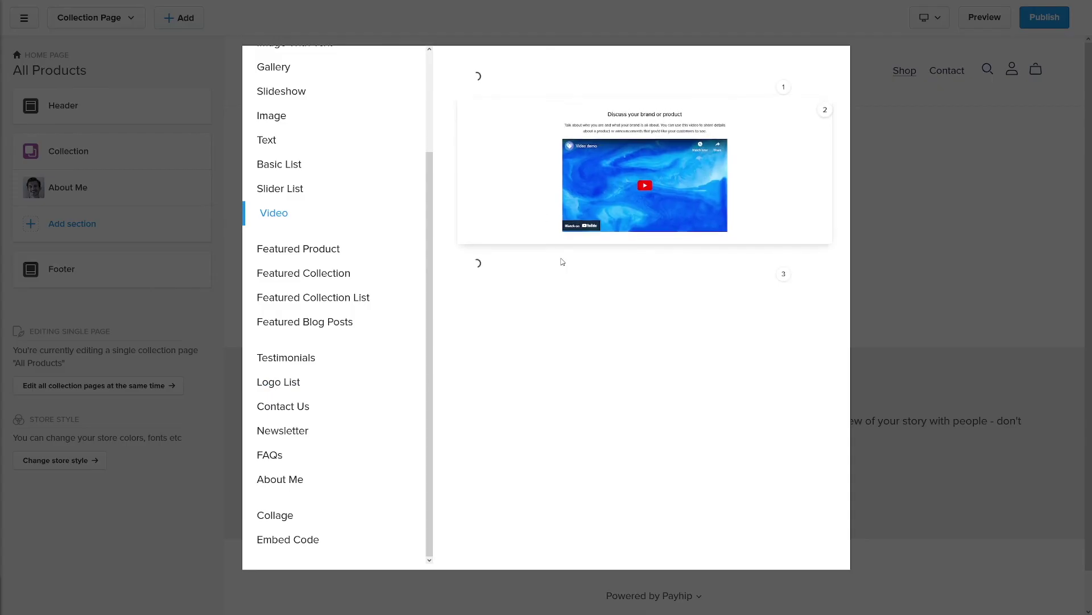
pyautogui.click(199, 324)
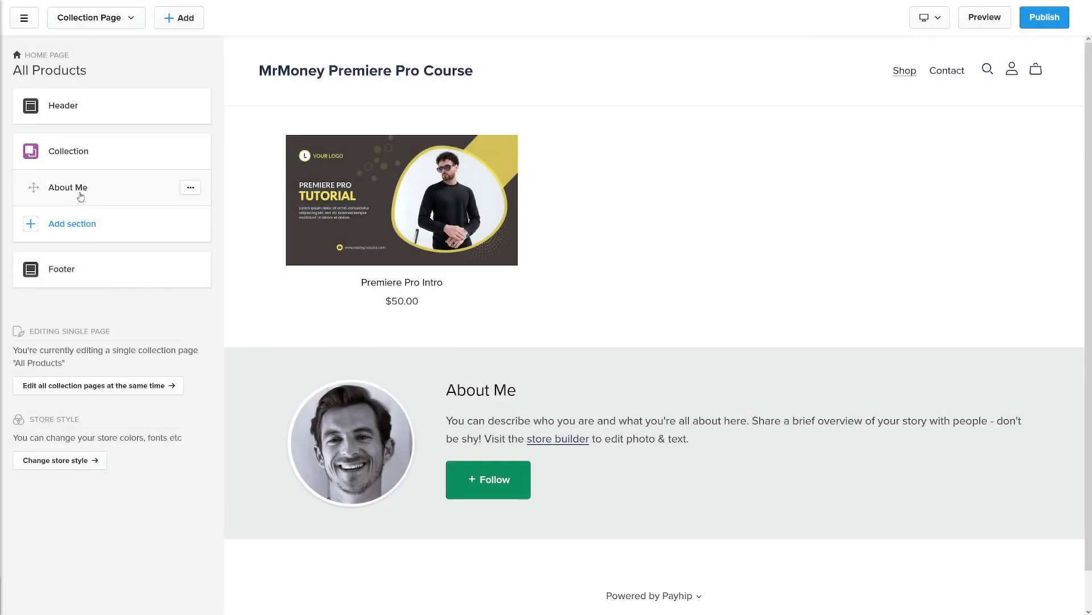
# Replace the About Me text with 'Hello I am Mr Money and I sell courses.'
pyautogui.click(81, 196)
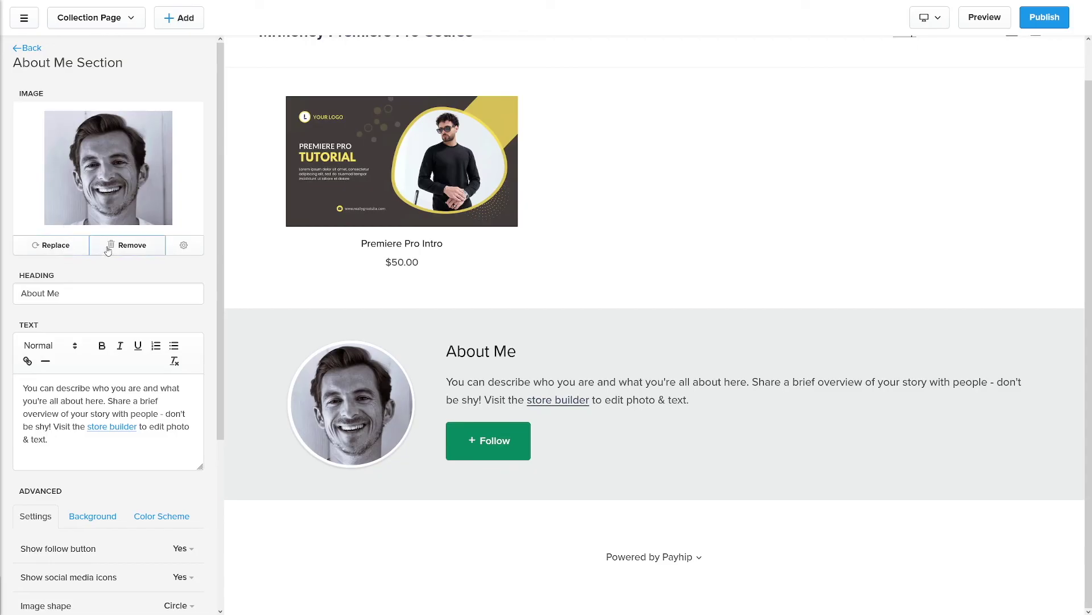
pyautogui.click(133, 250)
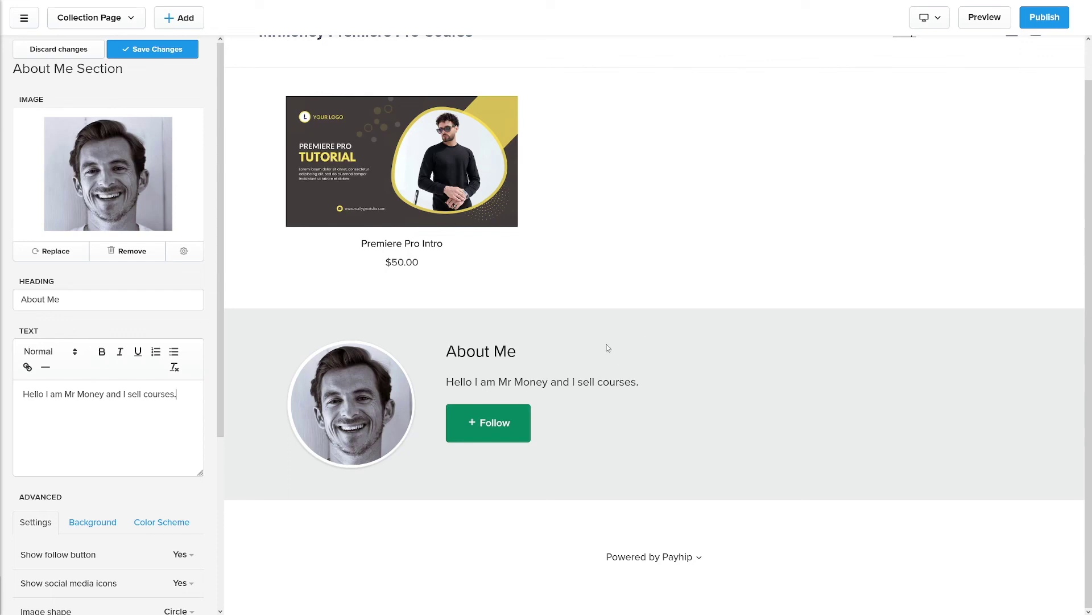
pyautogui.scroll(1, 606, 348)
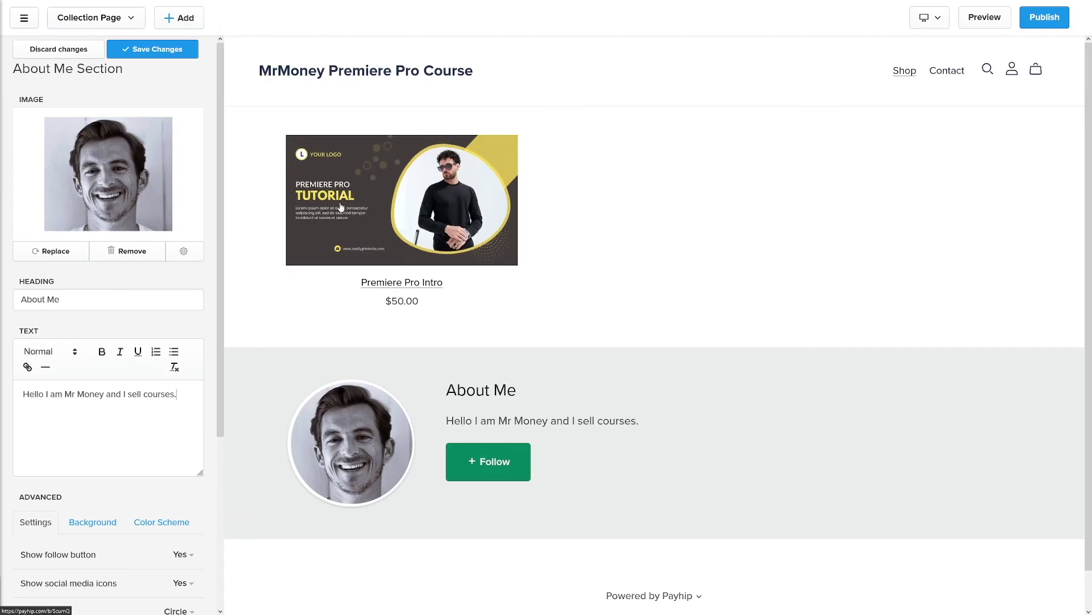
pyautogui.click(29, 23)
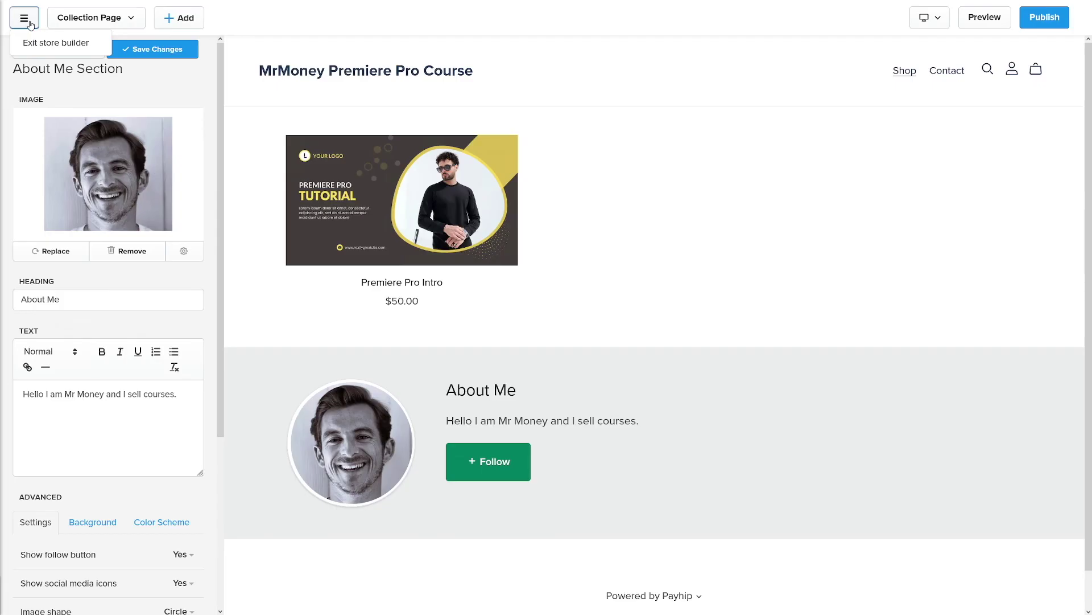
# Exit the store builder to the 75%-complete dashboard and open the Setup checkout dialog
pyautogui.click(60, 44)
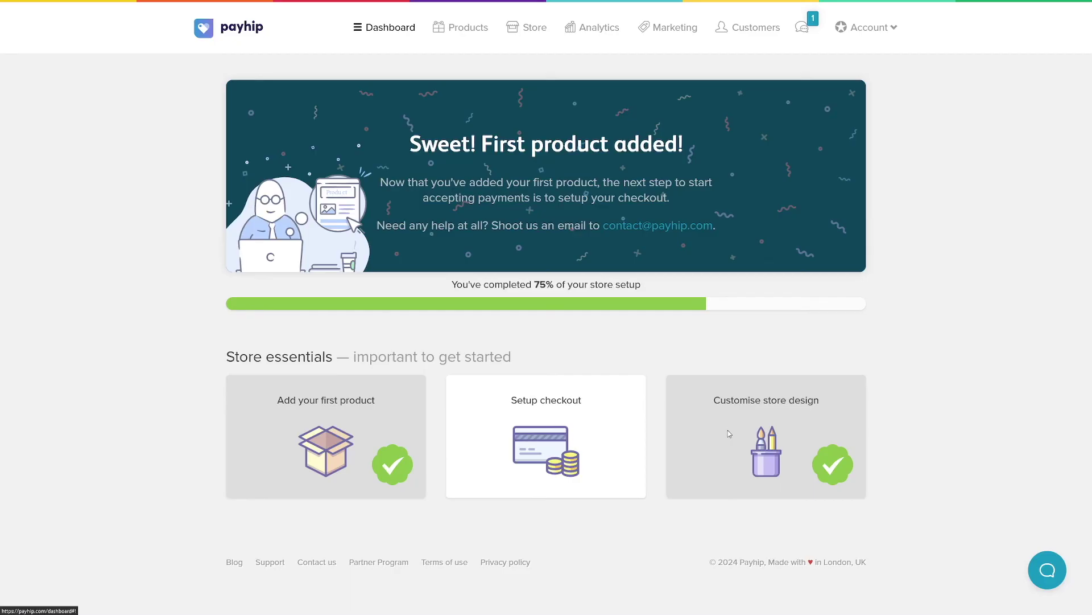
pyautogui.click(558, 419)
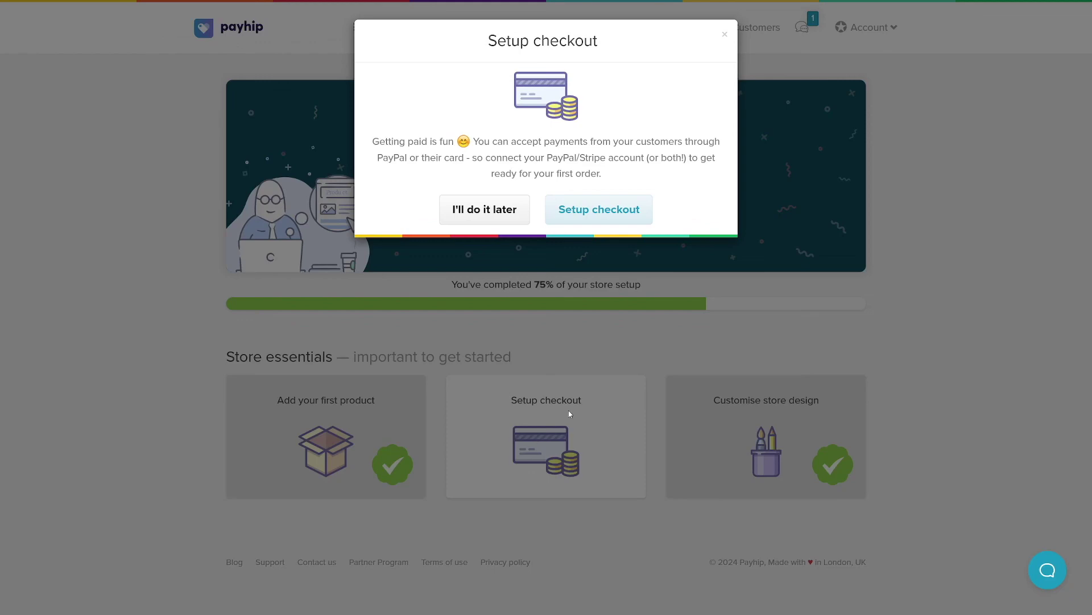
# Open the Payment Details page, begin PayPal linking, then dismiss the PayPal email prompt
pyautogui.click(598, 211)
pyautogui.scroll(-1, 435, 305)
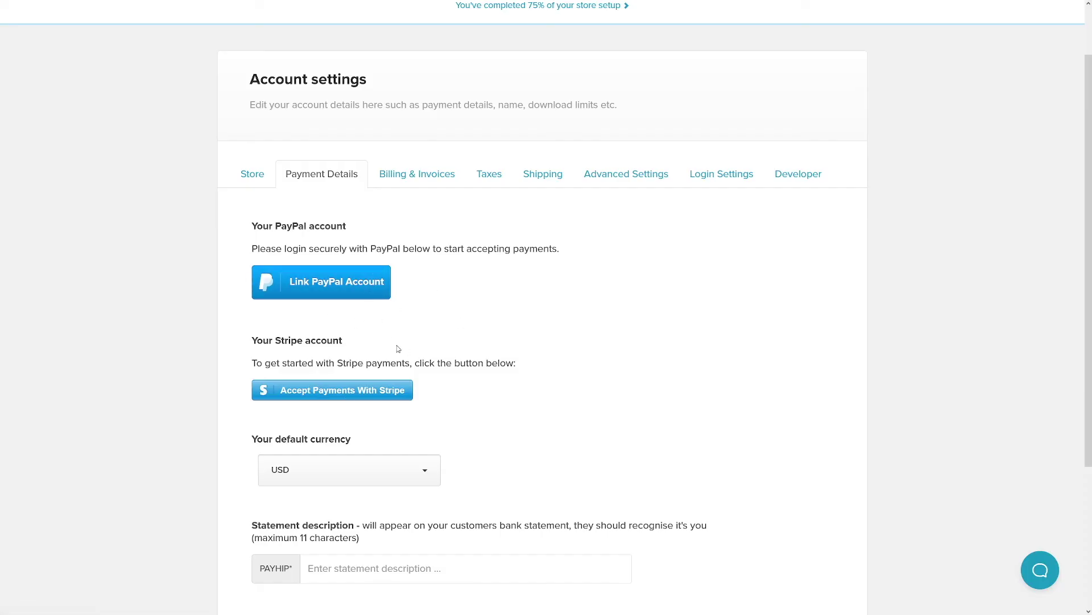
pyautogui.click(326, 292)
pyautogui.click(472, 118)
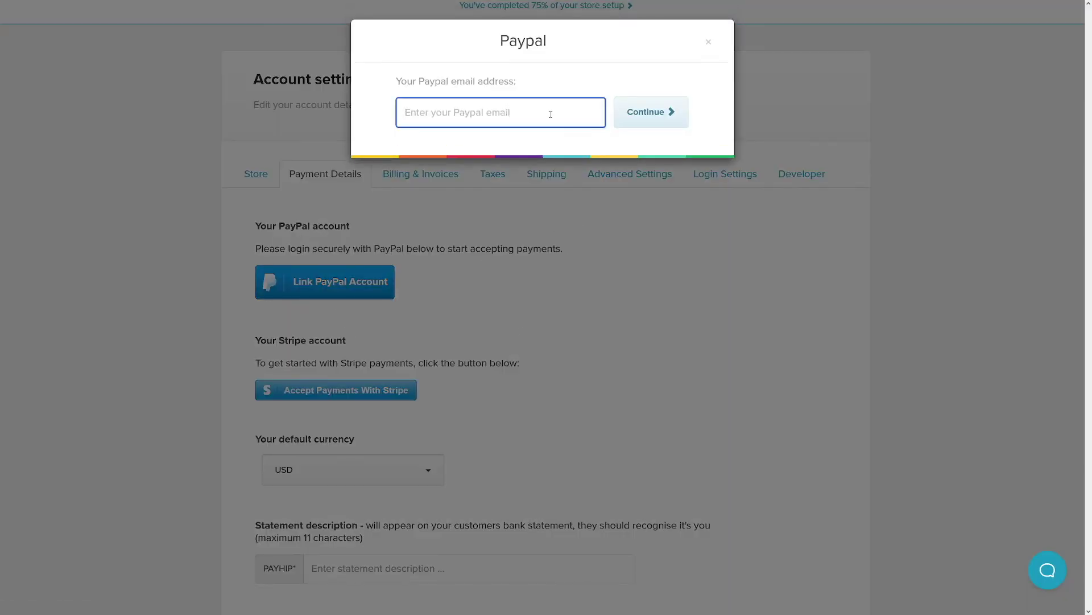
pyautogui.click(708, 42)
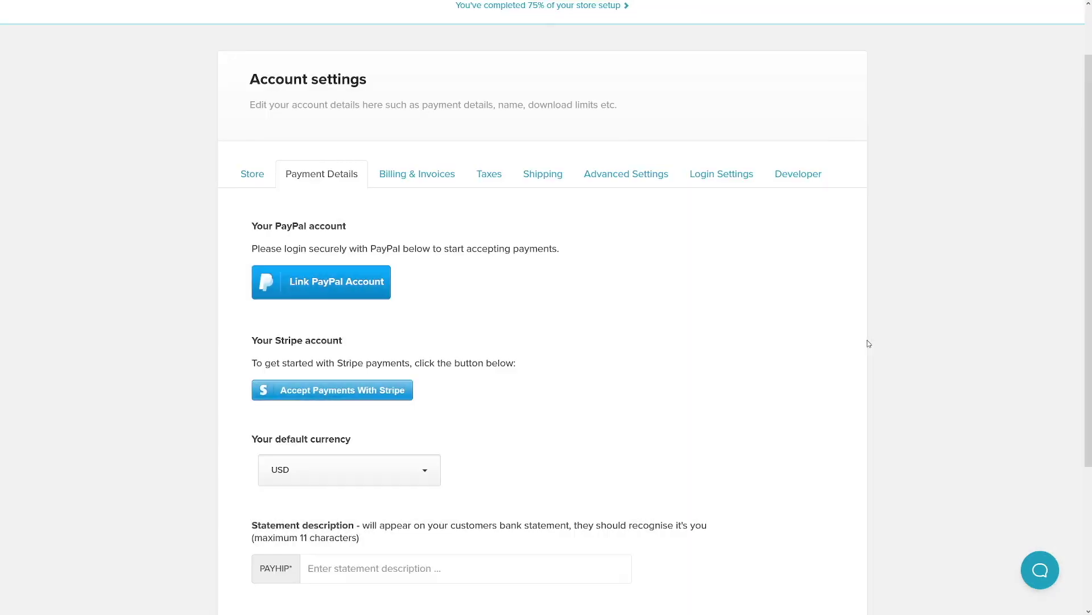